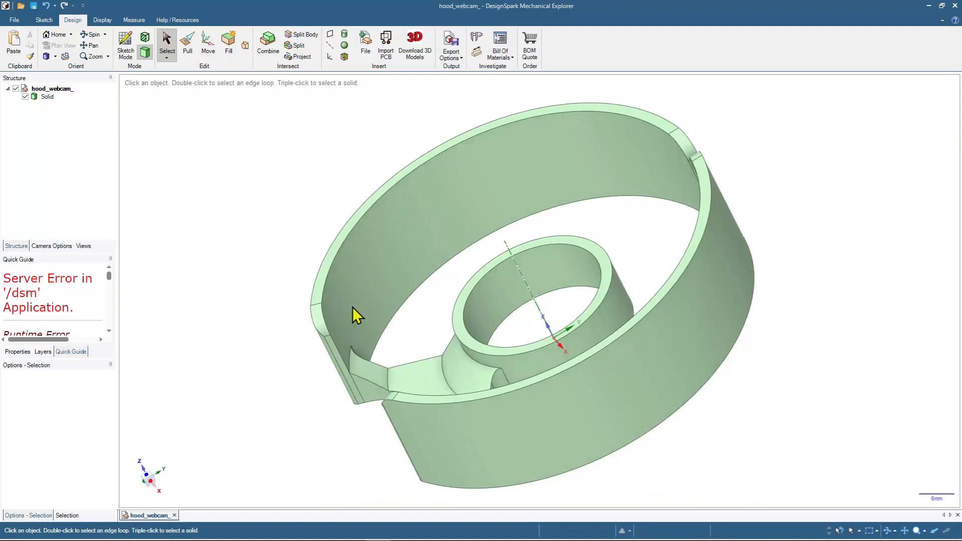
- Create a new, empty design document with its sketch plane ready for drawing
click(15, 20)
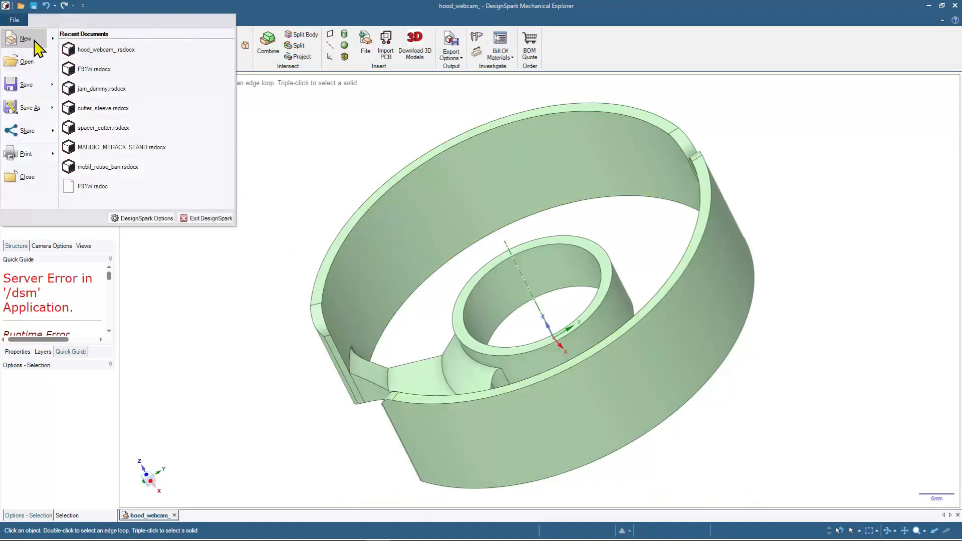
mouse_move(37, 46)
click(123, 63)
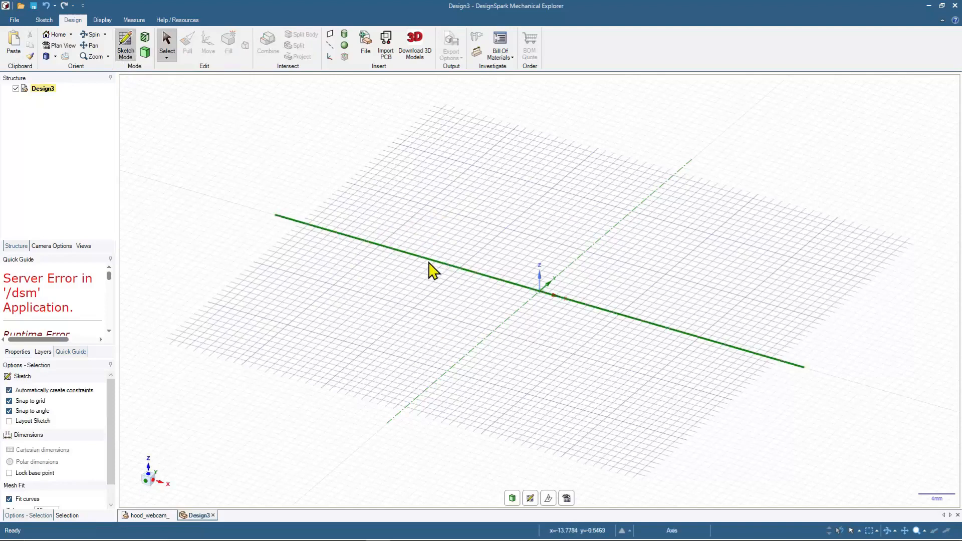
key(v)
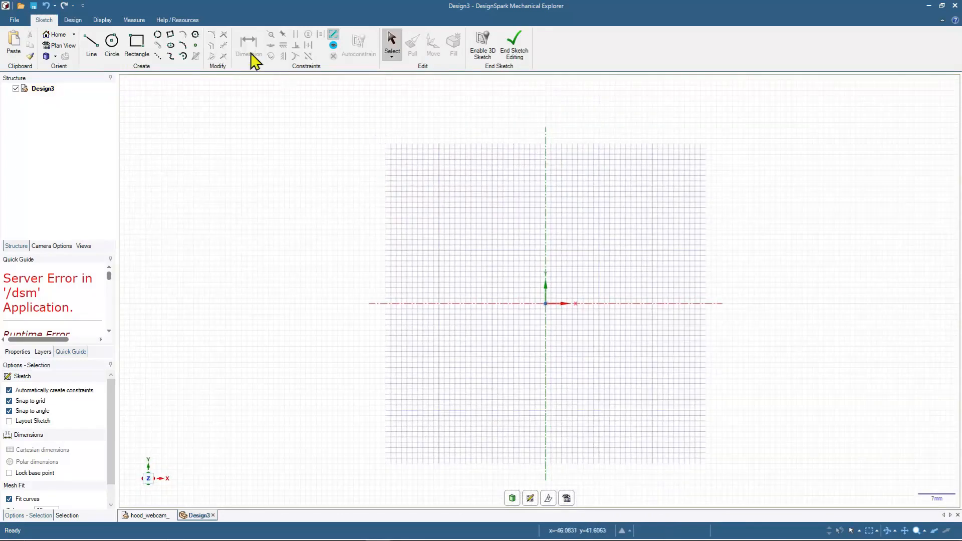
- Check the program's version information and close it again
click(181, 21)
click(471, 46)
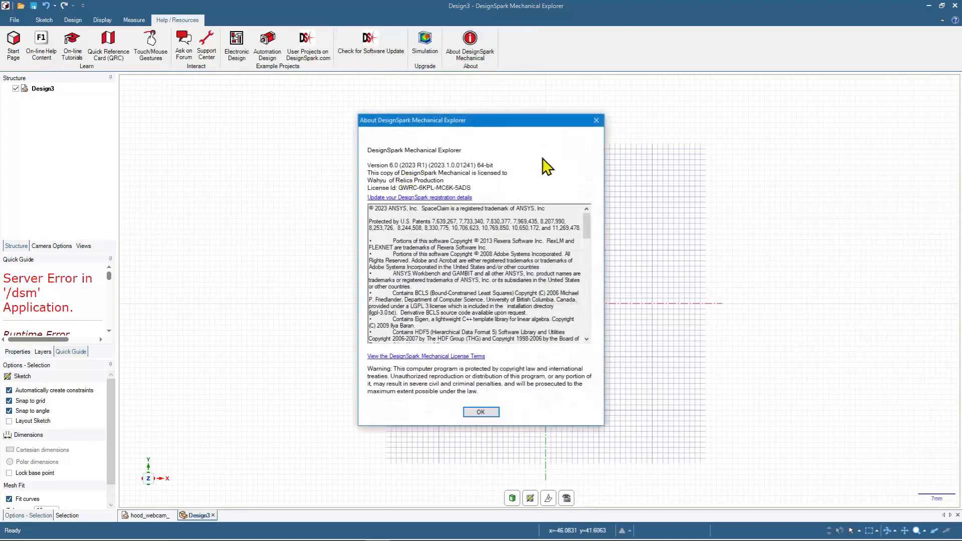
click(597, 123)
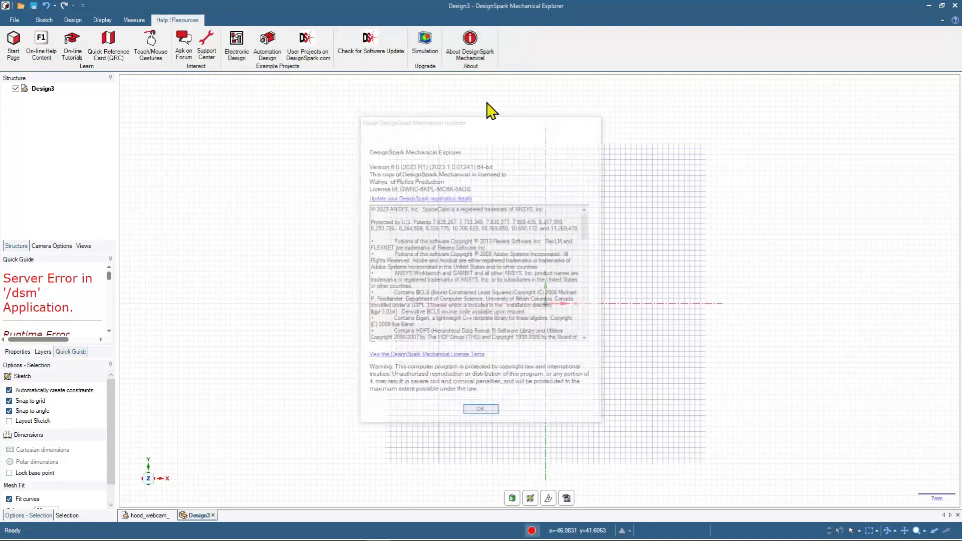
- Sketch a circle of 68.7 mm diameter centred on the origin
click(44, 20)
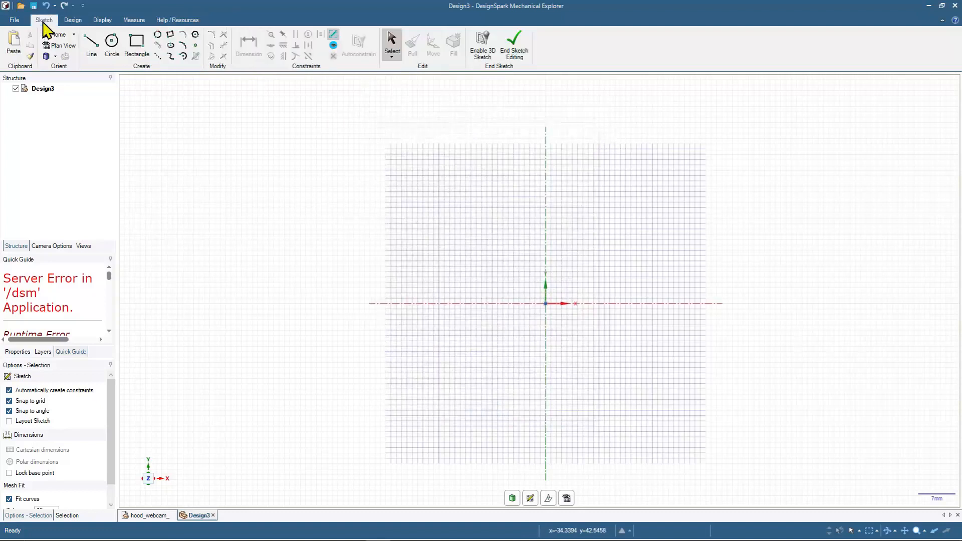
click(112, 44)
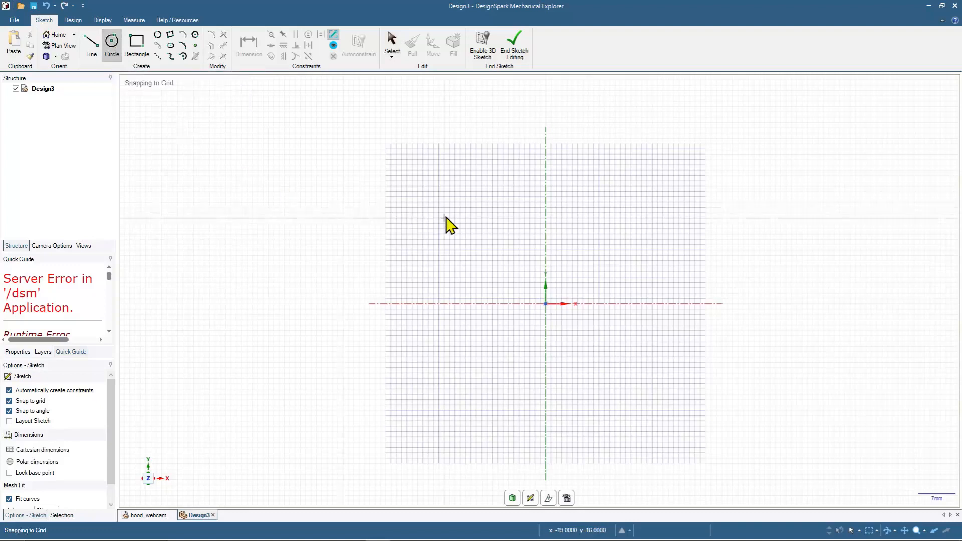
click(547, 304)
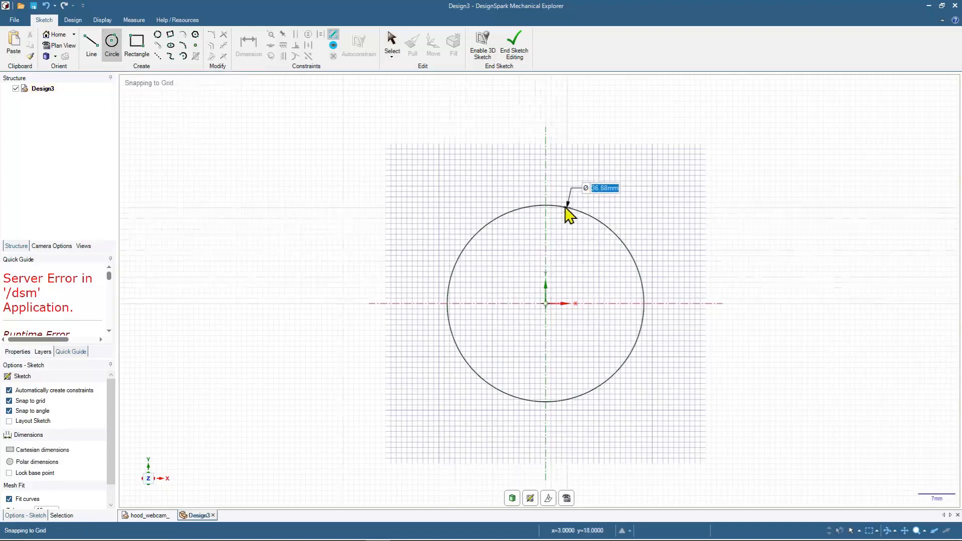
text(68)
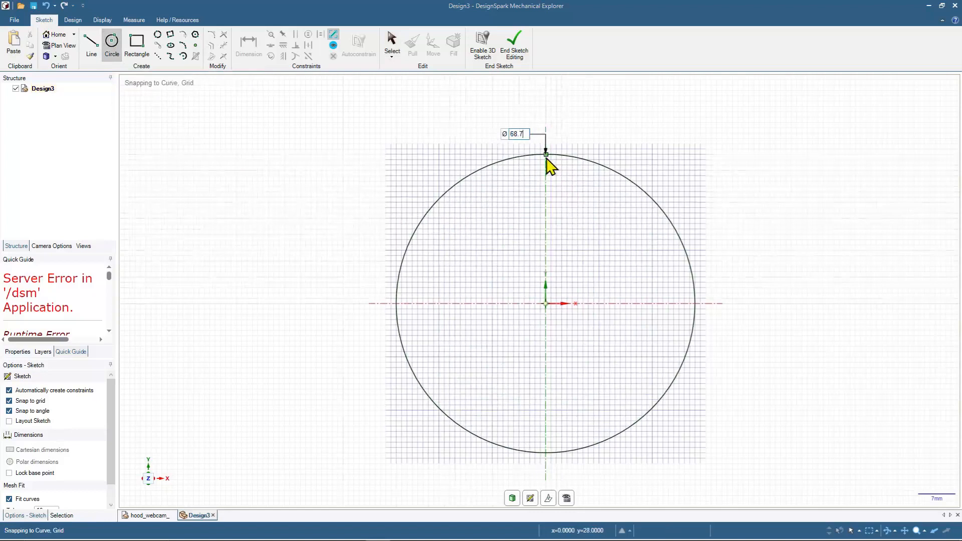
text(.7)
key(Return)
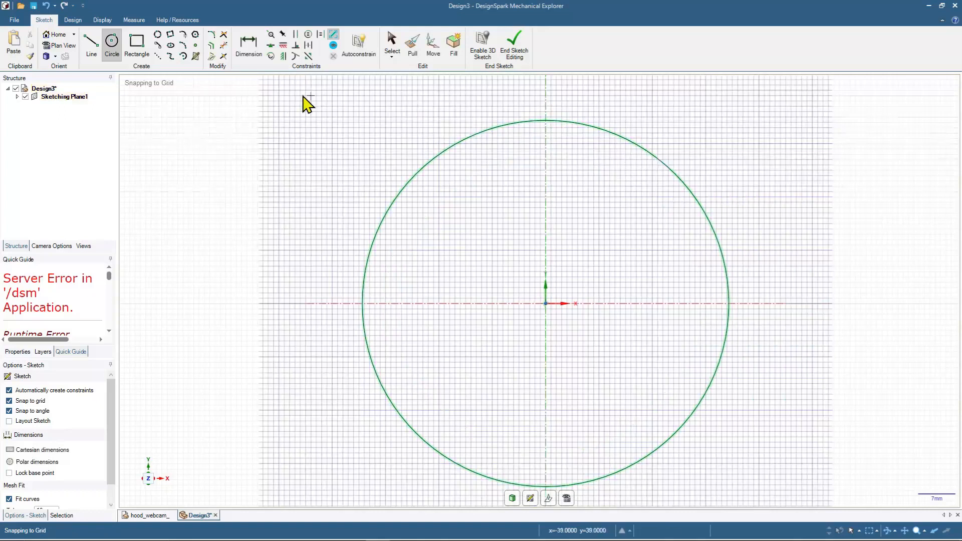
- Offset the 68.7 mm circle outward by 2 mm to form the outer ring profile
click(212, 45)
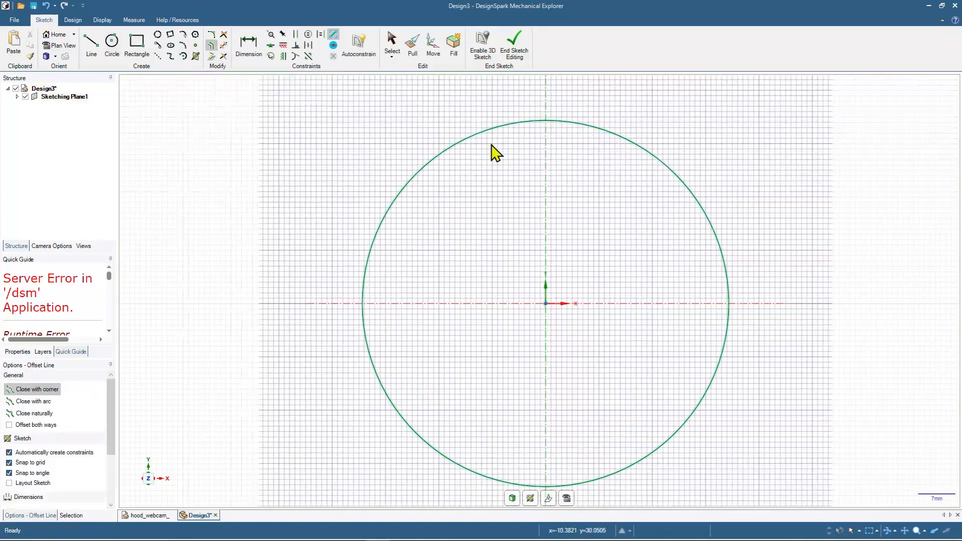
click(461, 142)
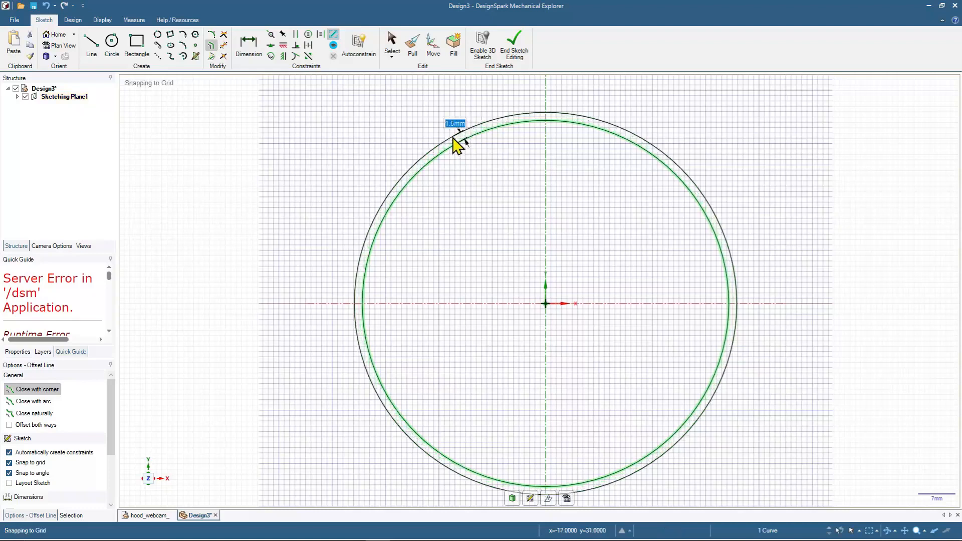
text(2)
key(Return)
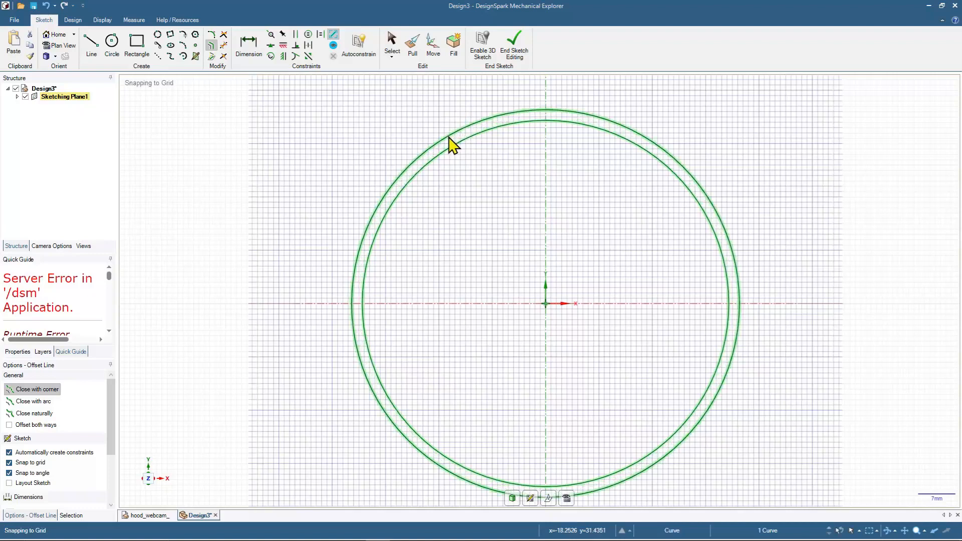
- Sketch a circle of 25 mm diameter centred on the origin inside the outer ring
click(112, 40)
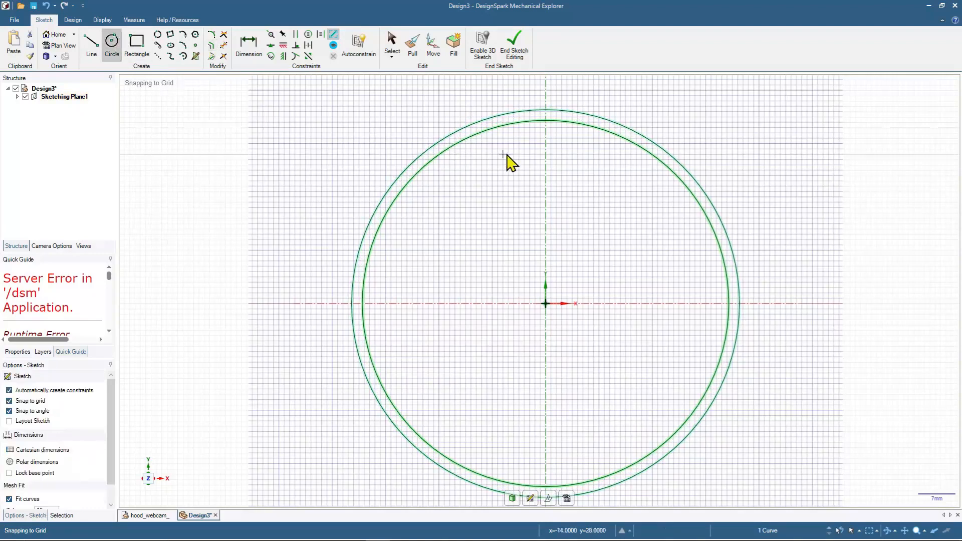
click(547, 303)
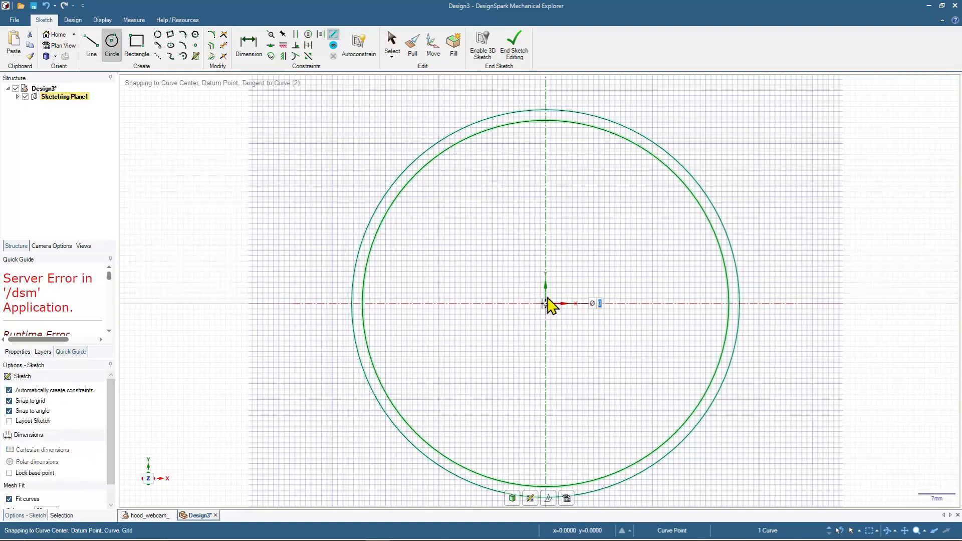
text(25)
key(Return)
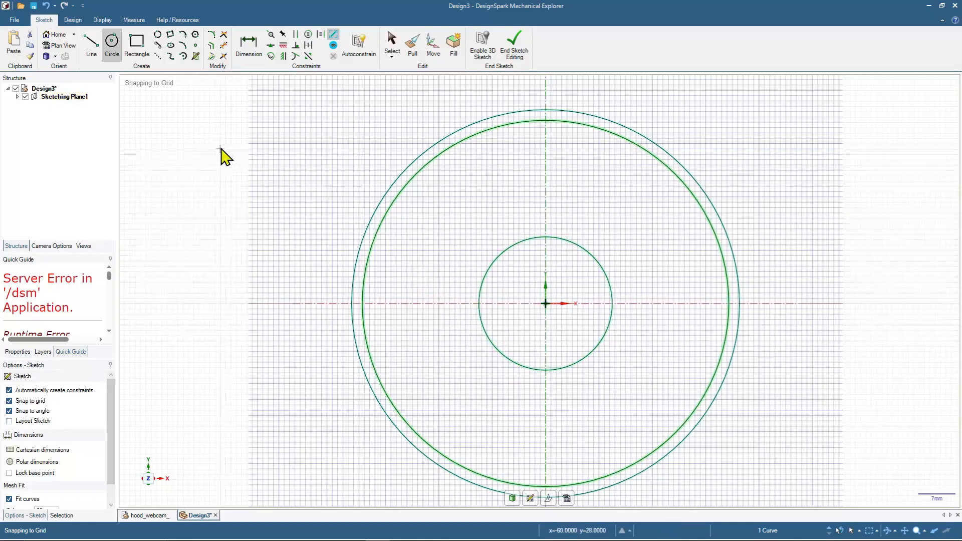
- Offset the 25 mm circle outward by 2 mm to form the inner ring profile
click(211, 51)
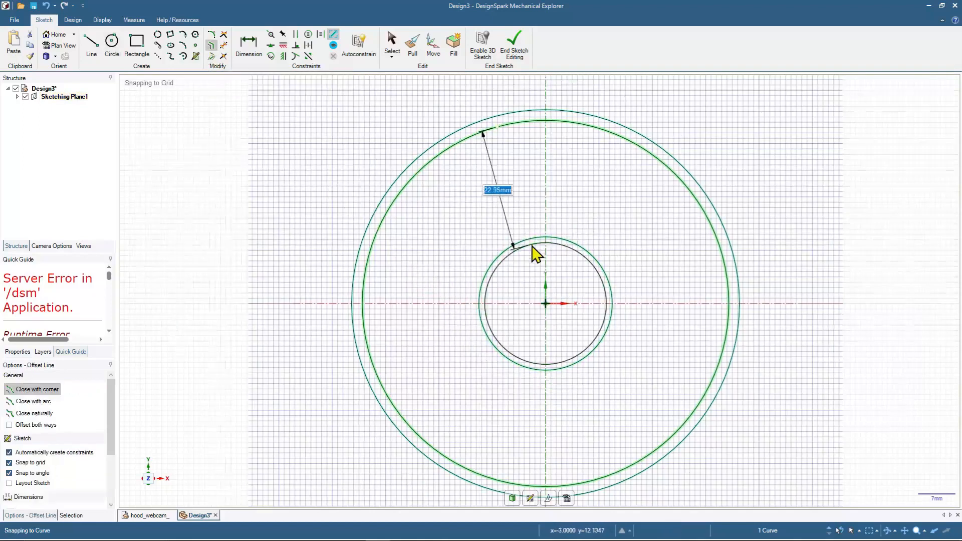
click(517, 251)
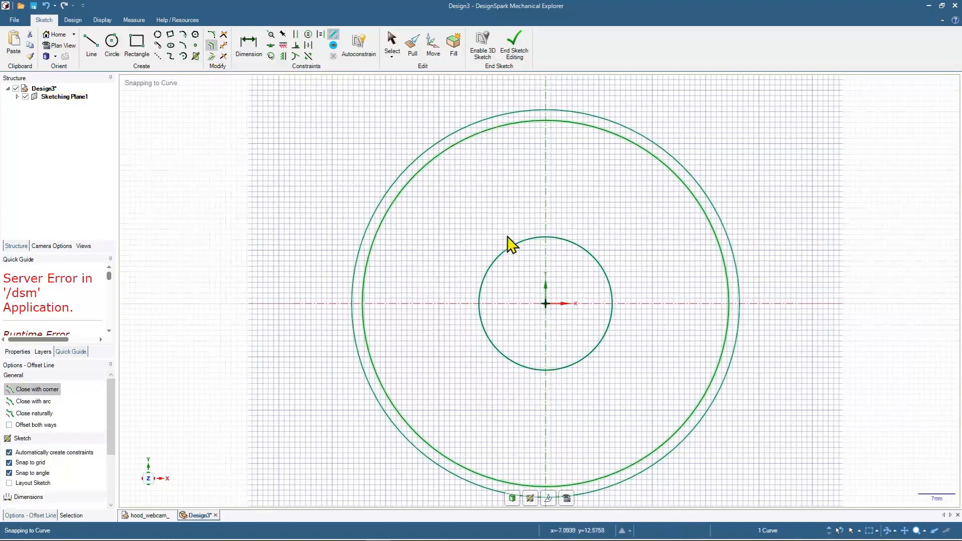
click(520, 246)
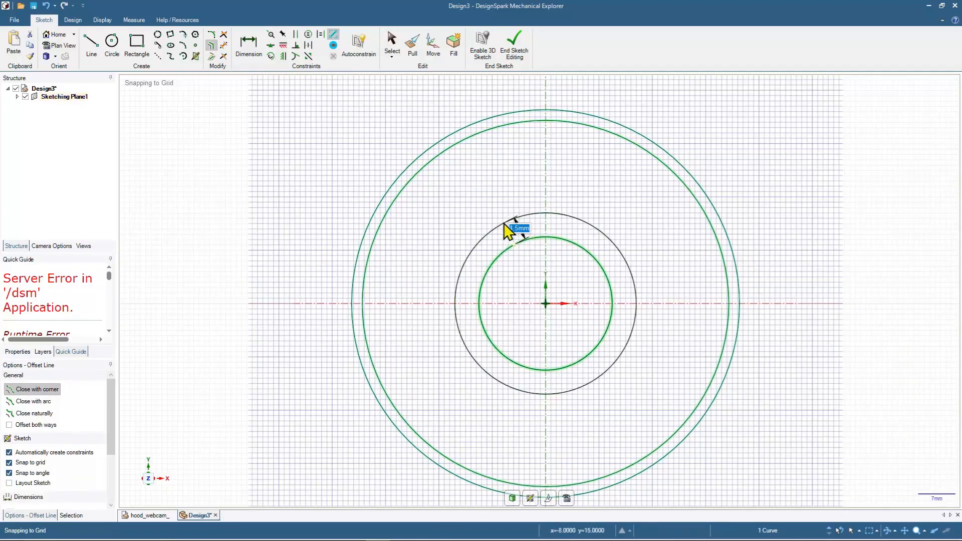
text(2)
key(Return)
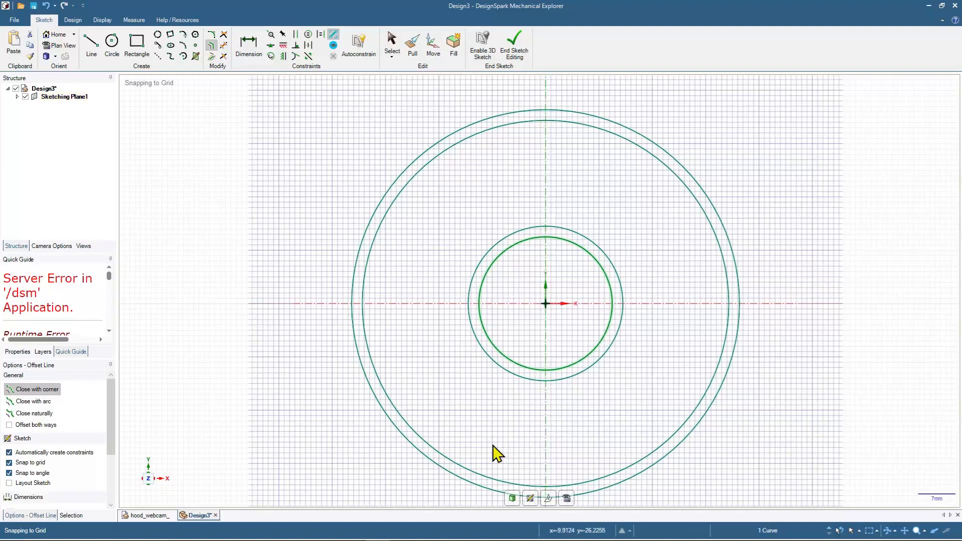
- Draw two straight lines from the origin down to the outermost circle, mirrored about the vertical axis, to form a wedge
click(94, 50)
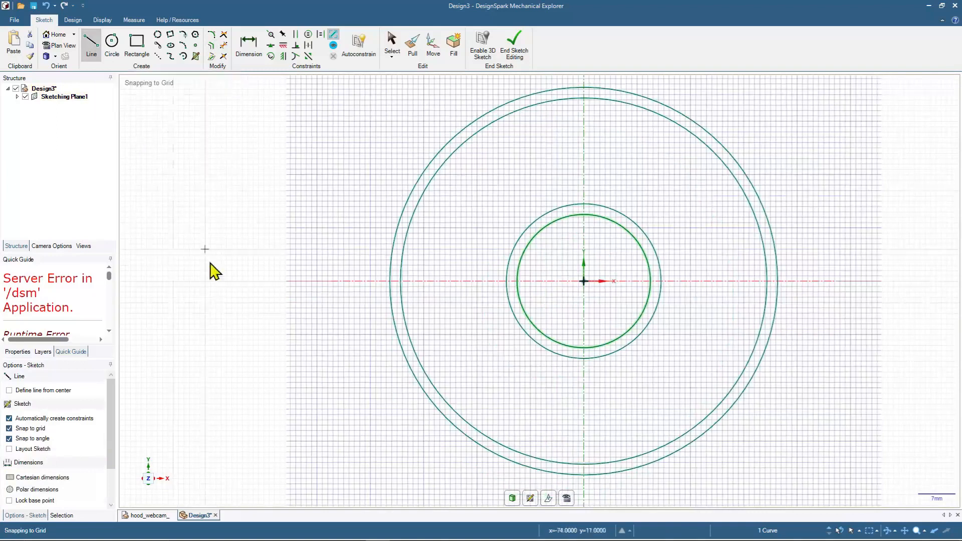
click(584, 281)
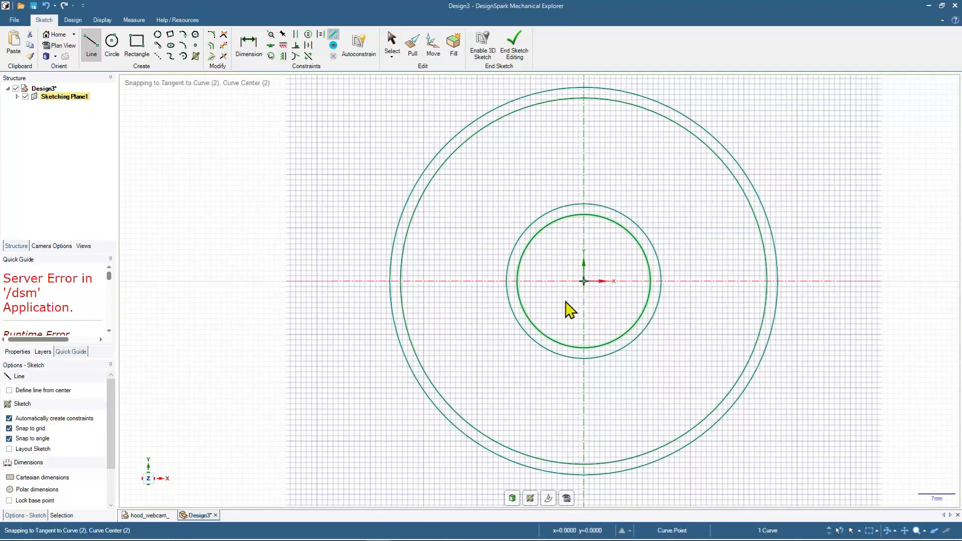
click(489, 453)
click(584, 281)
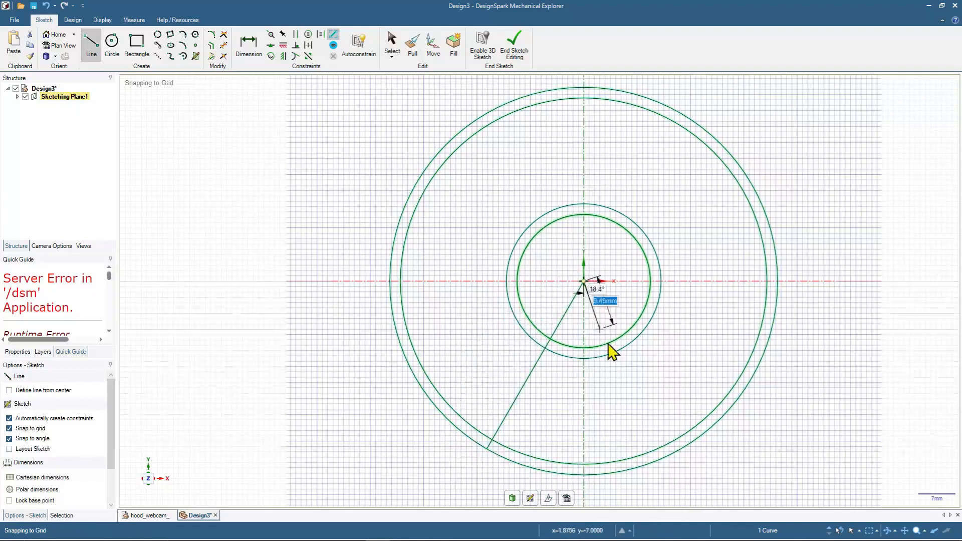
click(680, 450)
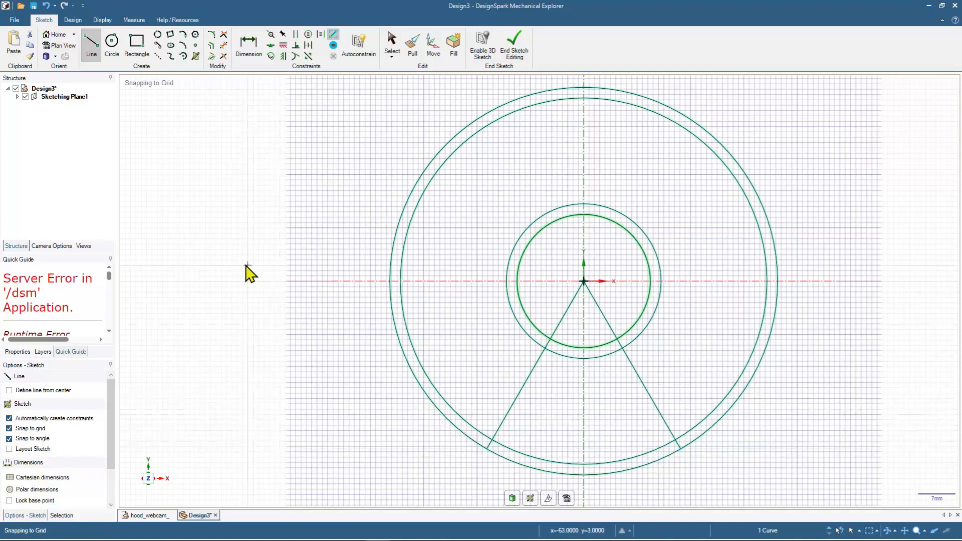
- Draw a circle centred at the bottom of the 68.7 mm circle, matching the inner ring's outer radius, and finish the sketch
click(112, 49)
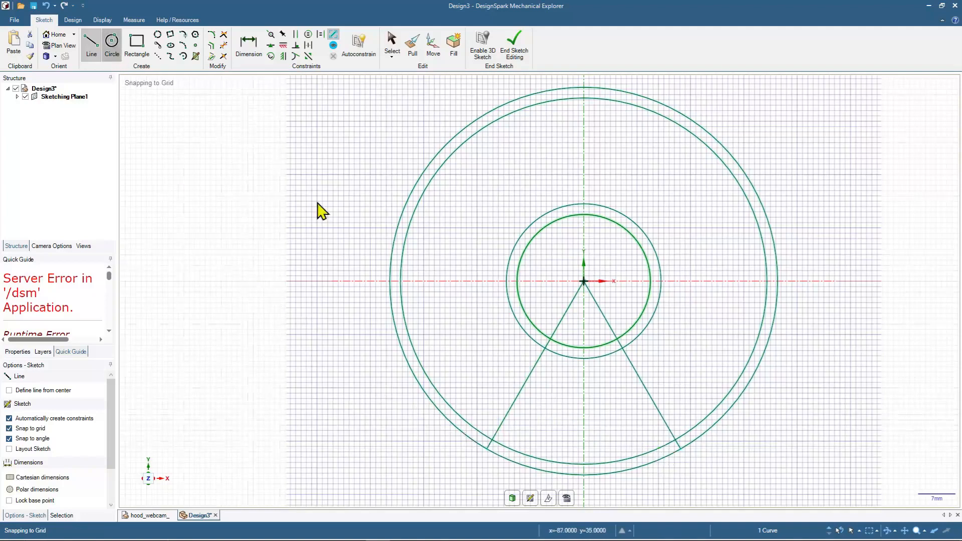
click(584, 466)
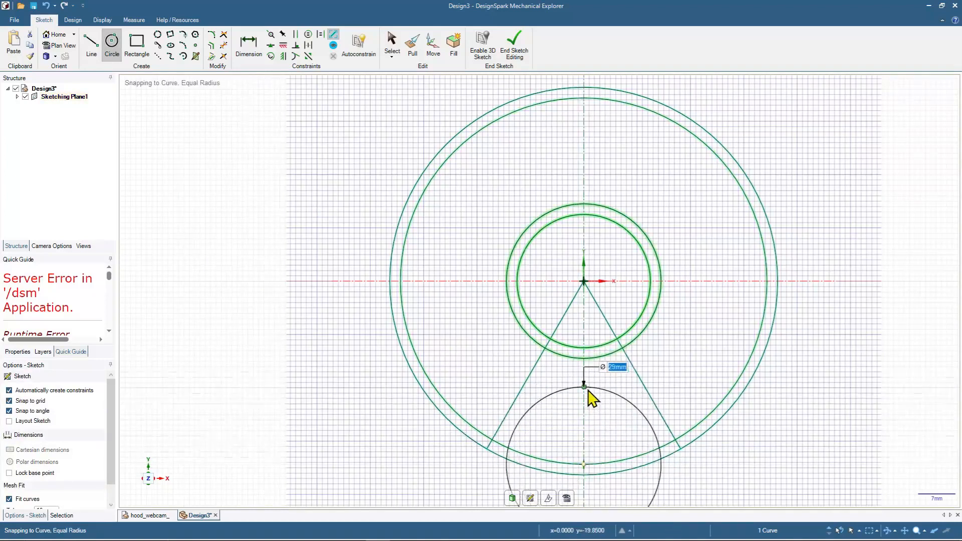
click(660, 458)
middle_drag(339, 378, 294, 348)
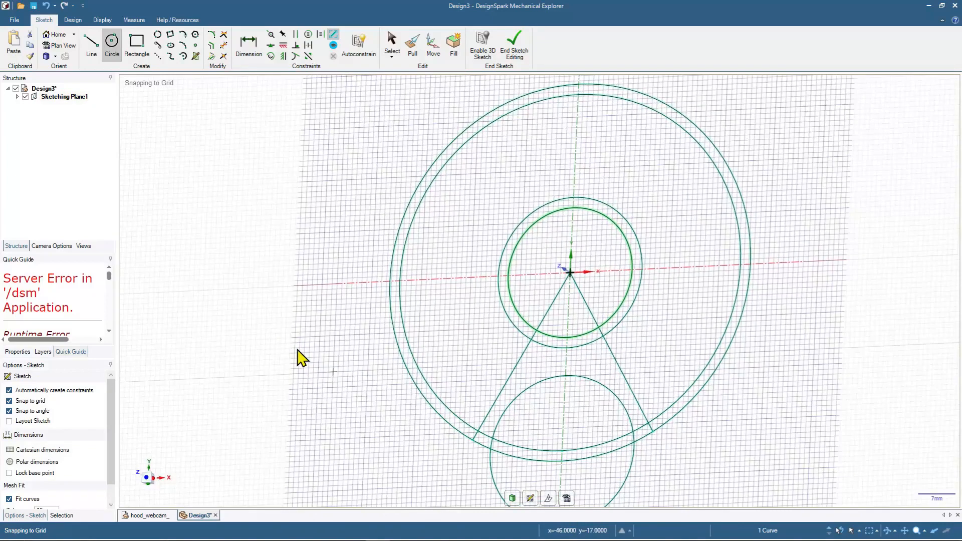
click(524, 56)
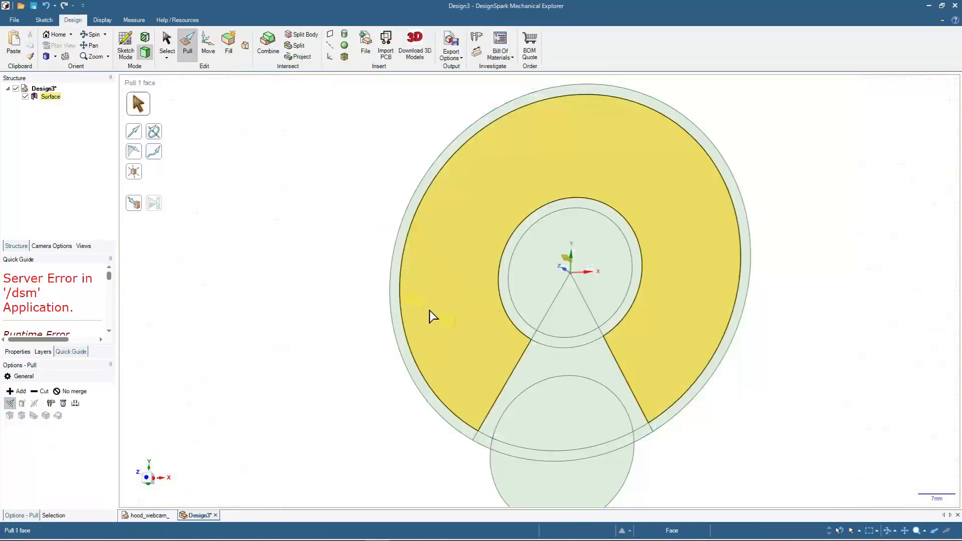
- Pull the outer ring face outside the wedge upward by 20 mm to form an open wall
middle_drag(309, 281, 199, 195)
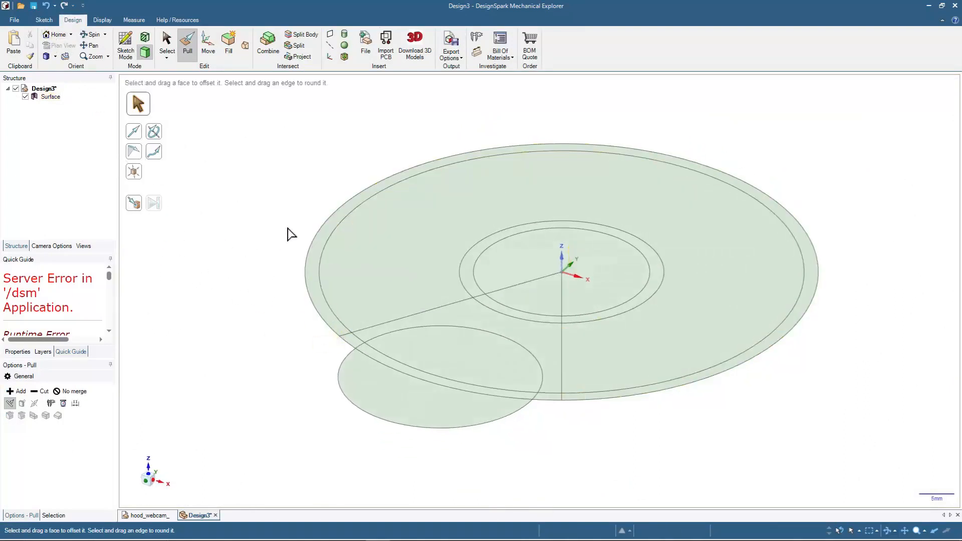
click(335, 228)
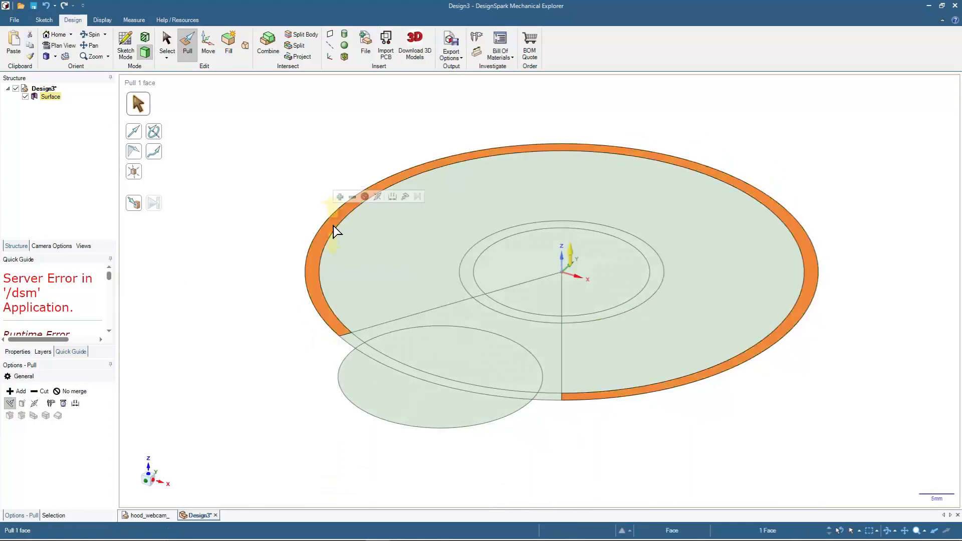
drag(333, 221, 339, 148)
text(2)
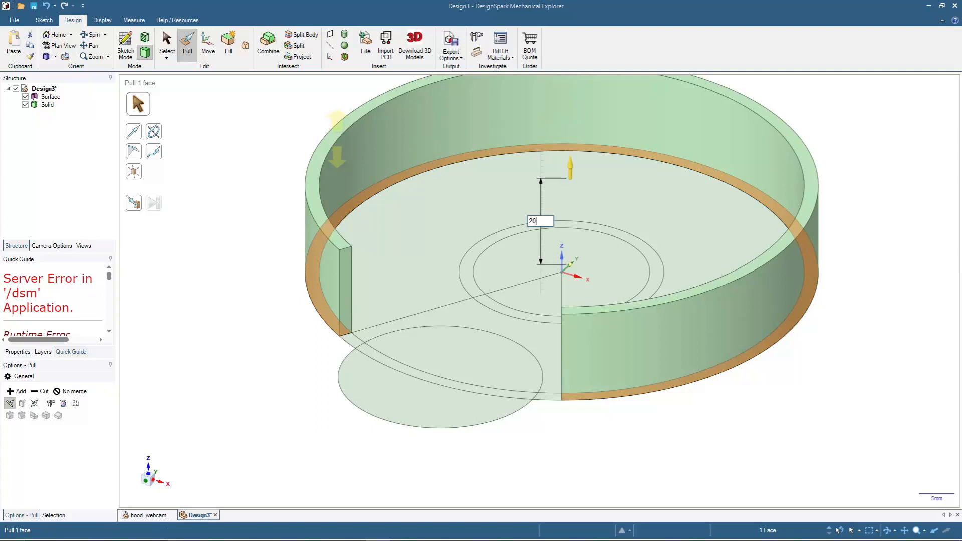
text(0)
key(Return)
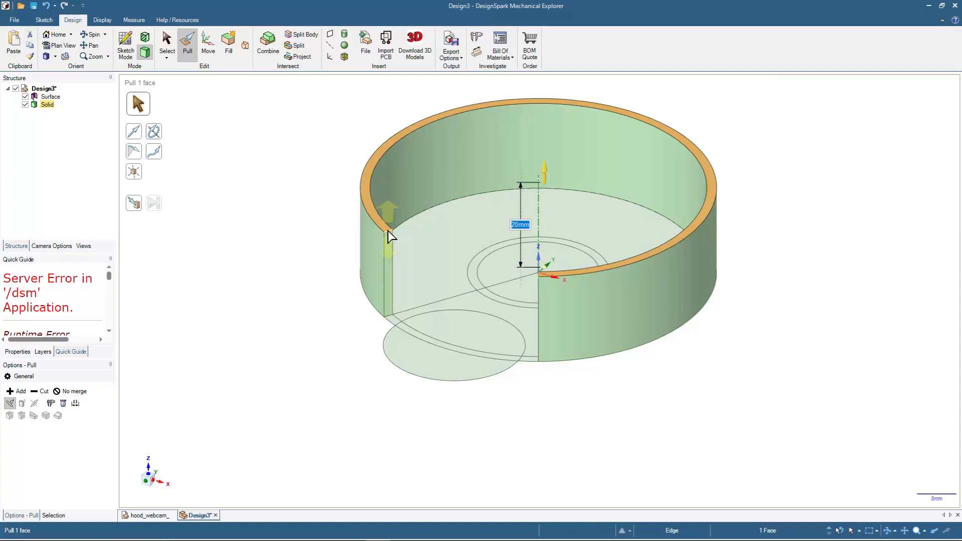
- Pull both parts of the inner ring face upward by 10 mm to form a closed inner ring
click(477, 263)
middle_drag(433, 275, 445, 308)
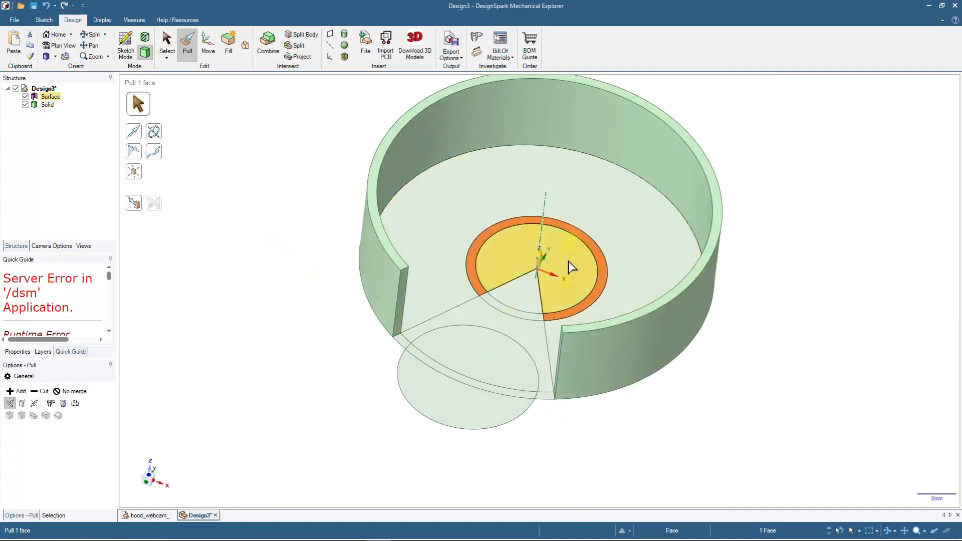
key(ctrl)
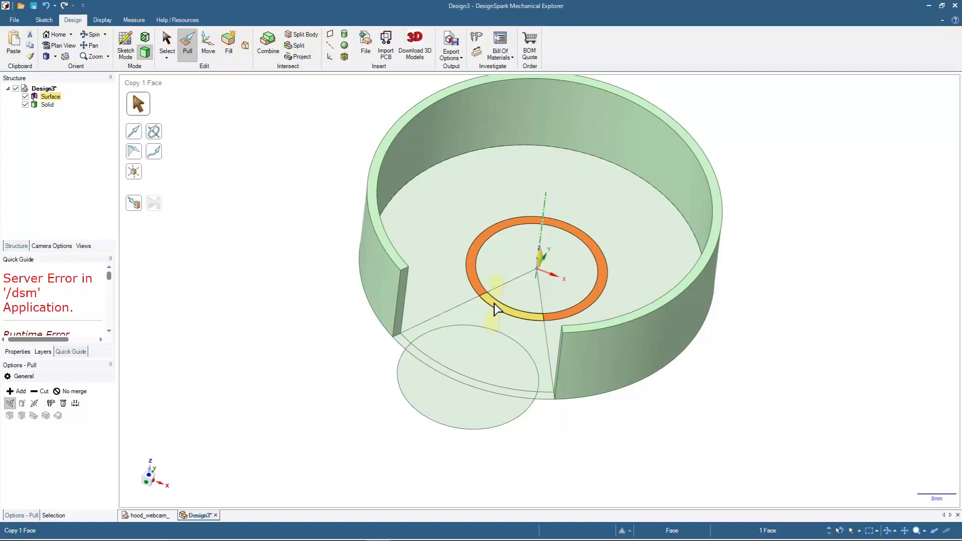
ctrl+drag(495, 308, 495, 277)
text(10)
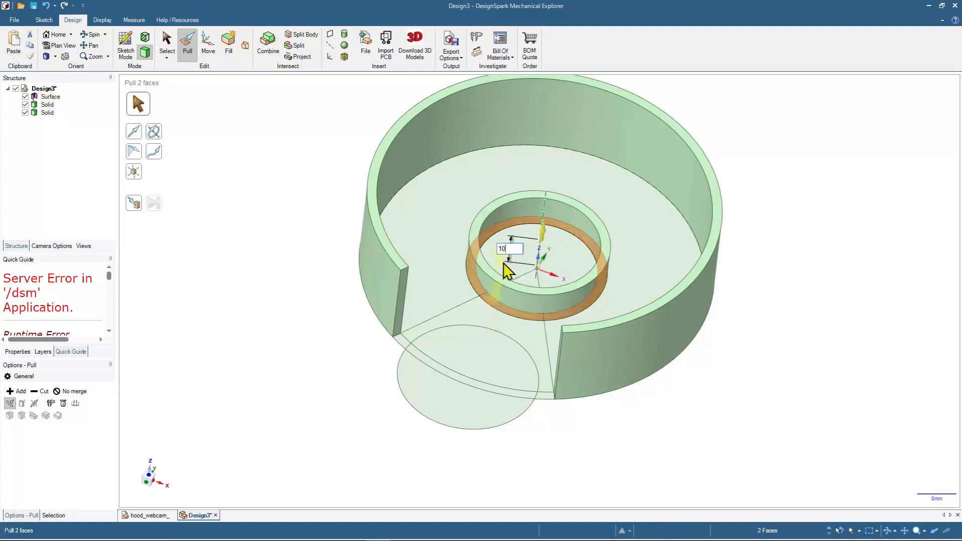
key(Return)
- Pull the wedge face between the inner ring and the bottom circle, plus its two small outer corner faces, upward by 2 mm
middle_drag(795, 275, 772, 308)
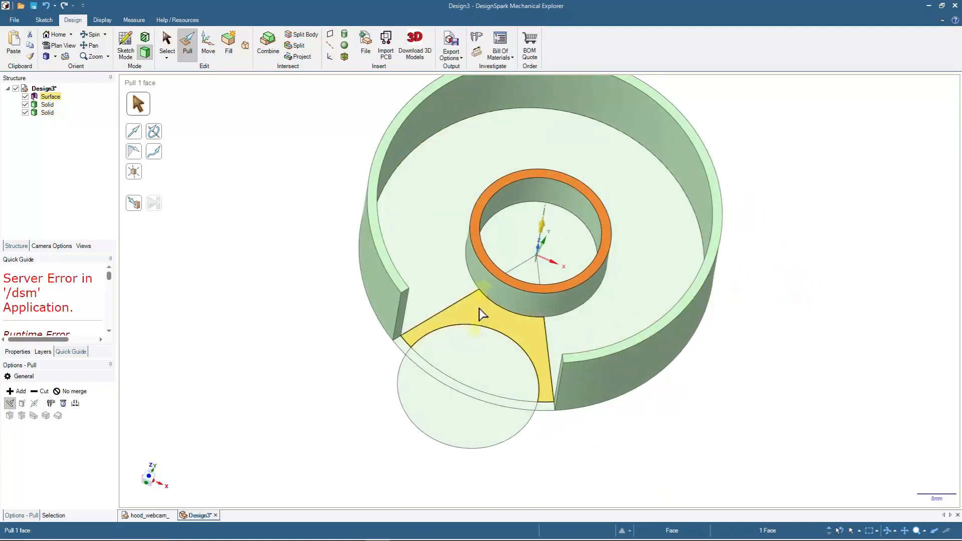
click(483, 314)
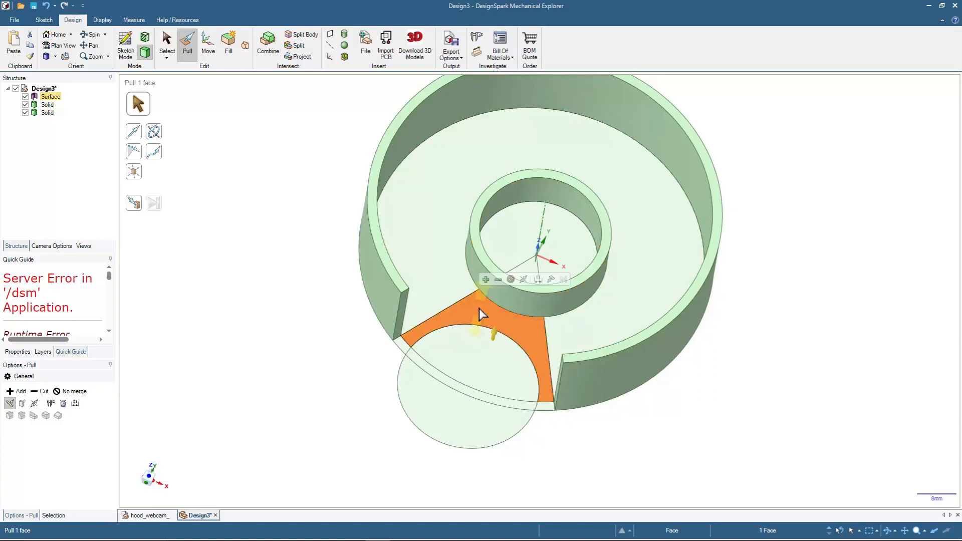
ctrl+click(403, 346)
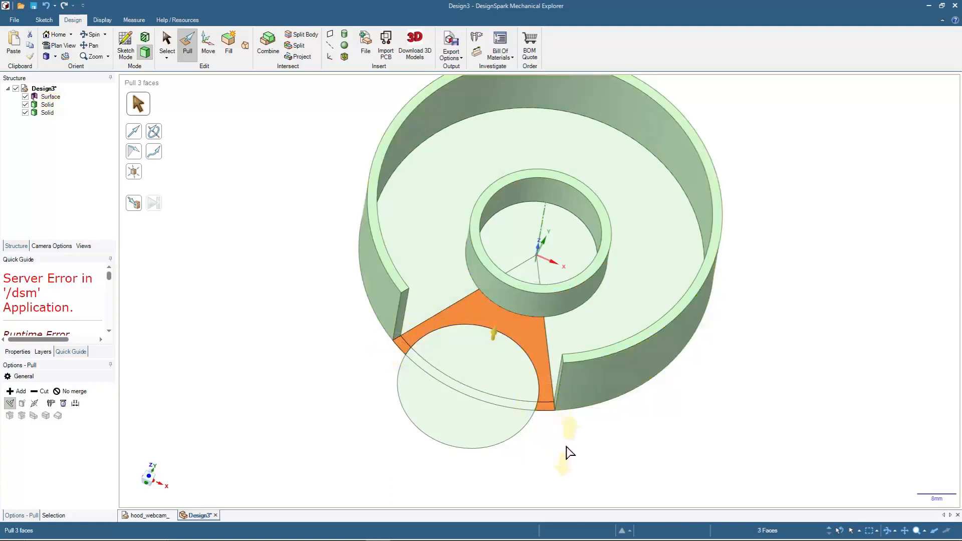
mouse_move(310, 390)
mouse_down()
mouse_move(314, 358)
mouse_move(324, 380)
mouse_up()
text(2mm)
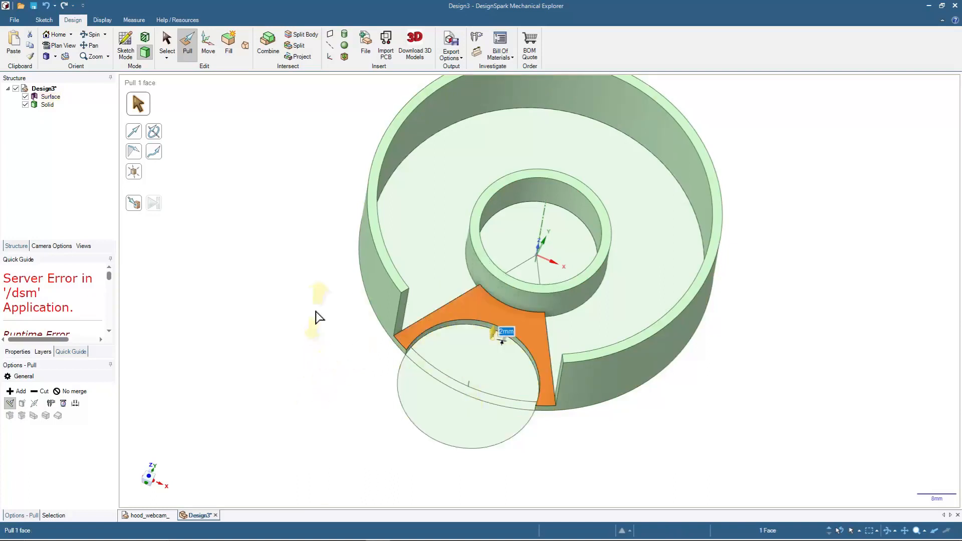
key(Return)
- Start a sketch on the top face of the outer wall and view it in plan
middle_drag(316, 397, 764, 330)
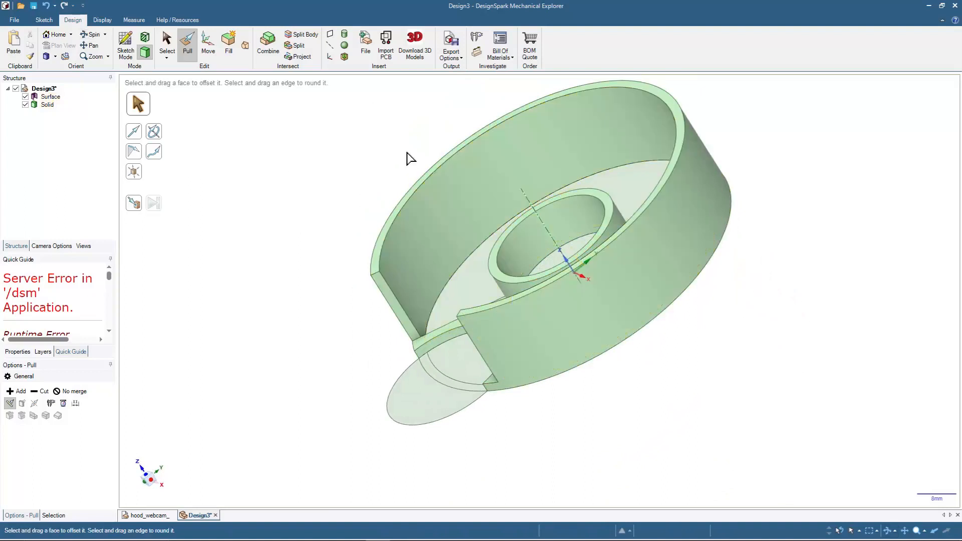
middle_drag(270, 259, 371, 231)
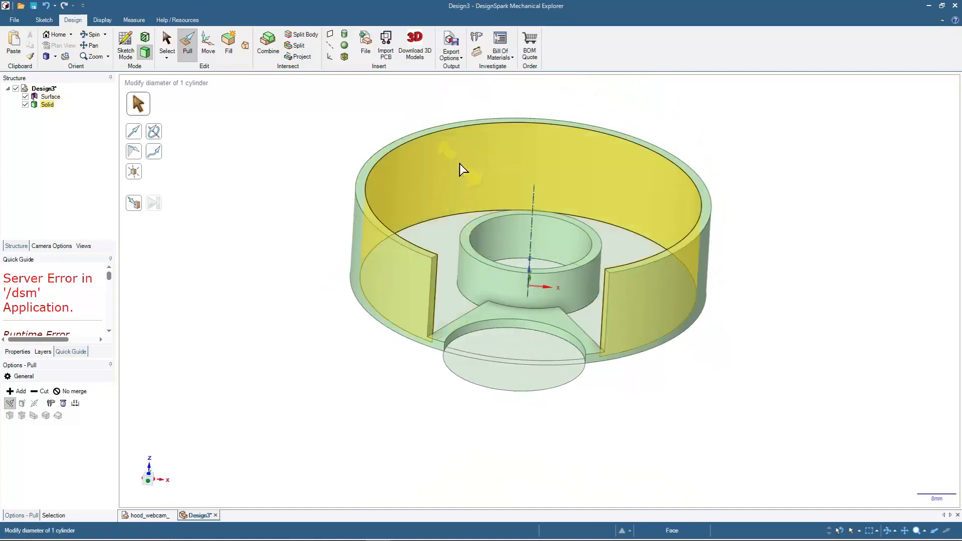
click(166, 37)
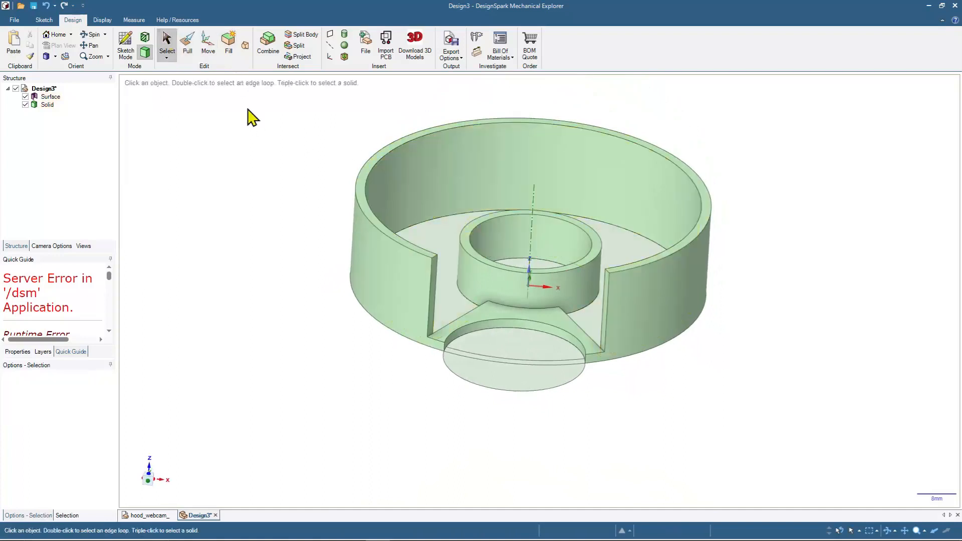
click(372, 161)
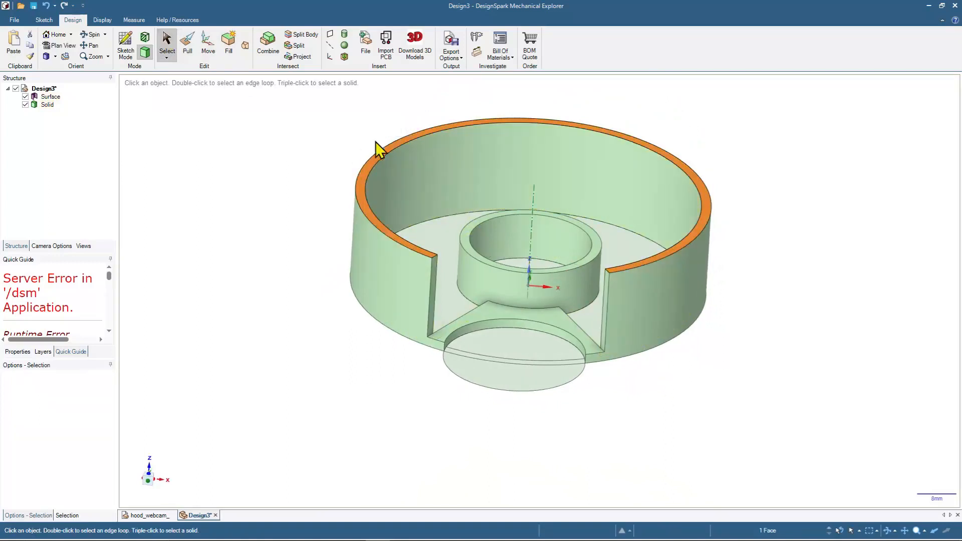
click(124, 47)
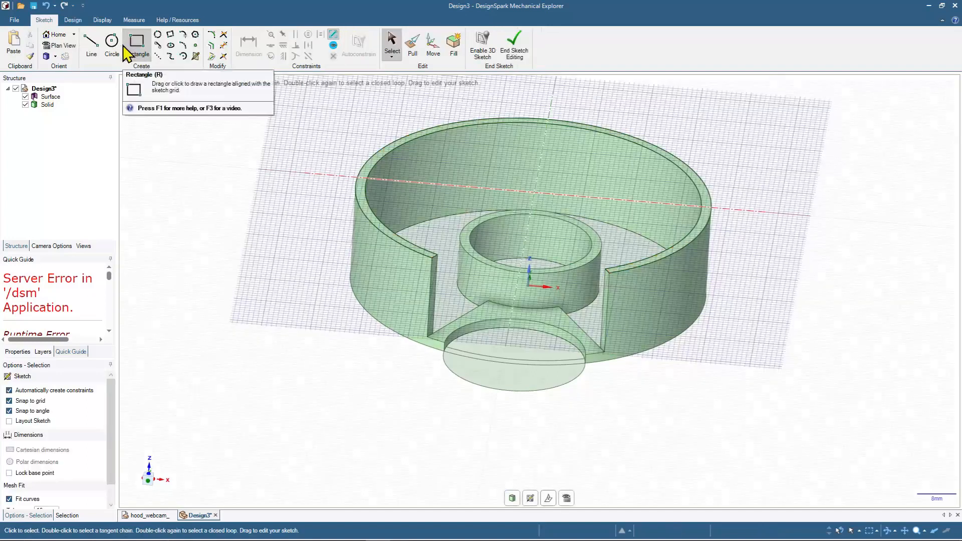
key(v)
scroll(195, 178, down, 3)
scroll(211, 250, down, 2)
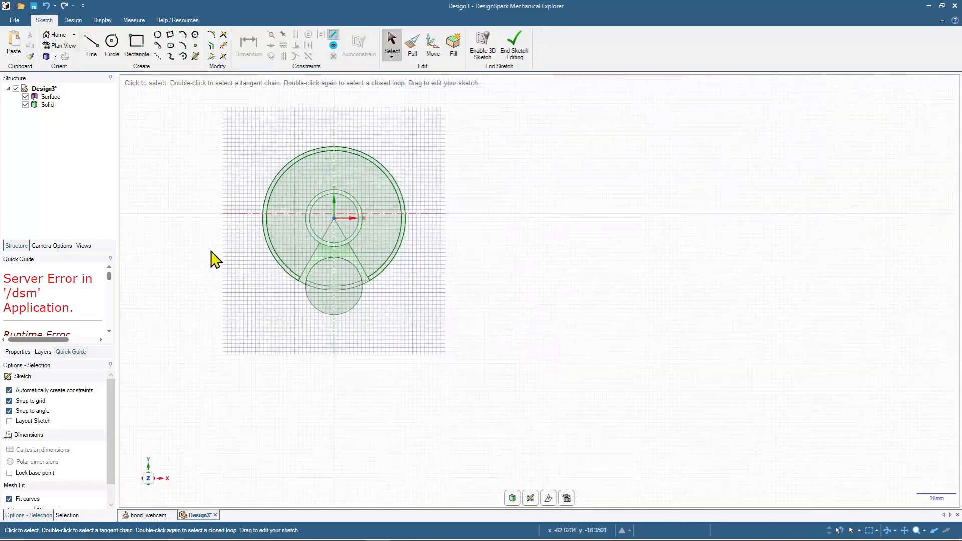
scroll(279, 142, up, 2)
scroll(339, 151, up, 2)
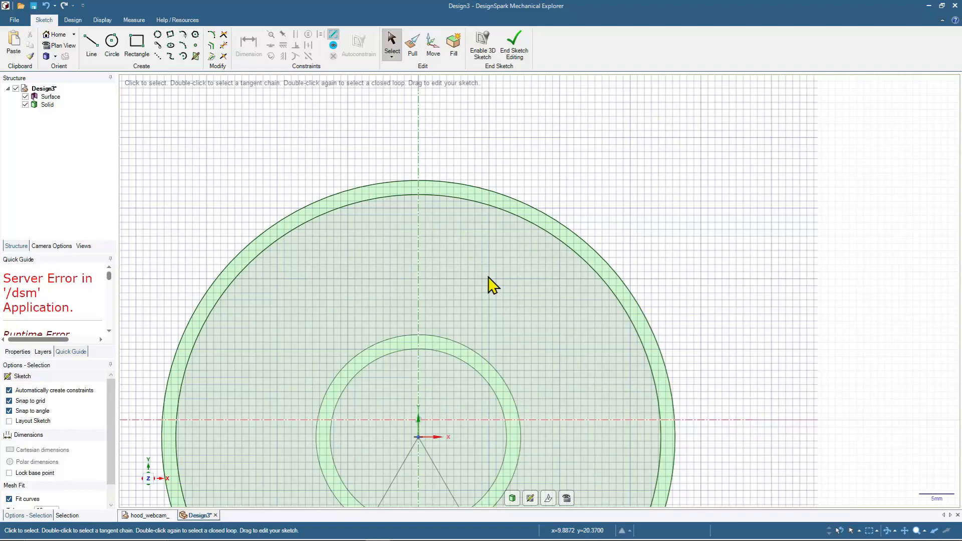
- Sketch a narrow upright rectangle across the outer wall opposite the wedge, centred on the vertical axis, and finish the sketch
mouse_move(350, 275)
middle_down()
mouse_move(344, 285)
mouse_move(319, 243)
mouse_move(370, 244)
mouse_move(348, 294)
middle_up()
click(137, 44)
click(411, 166)
click(425, 216)
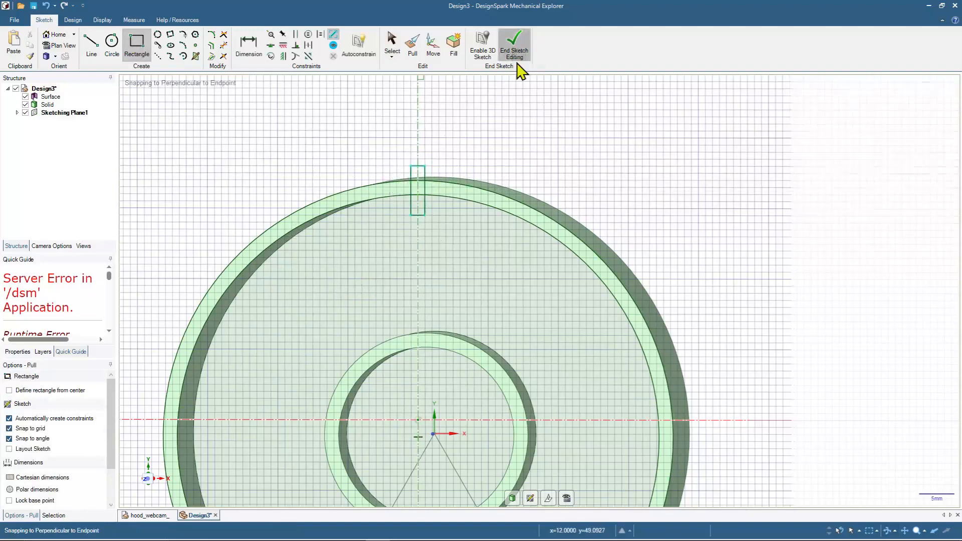
click(514, 45)
- Cut a slot 10 mm deep into the outer wall by pulling all three faces of the rectangle downward
click(375, 167)
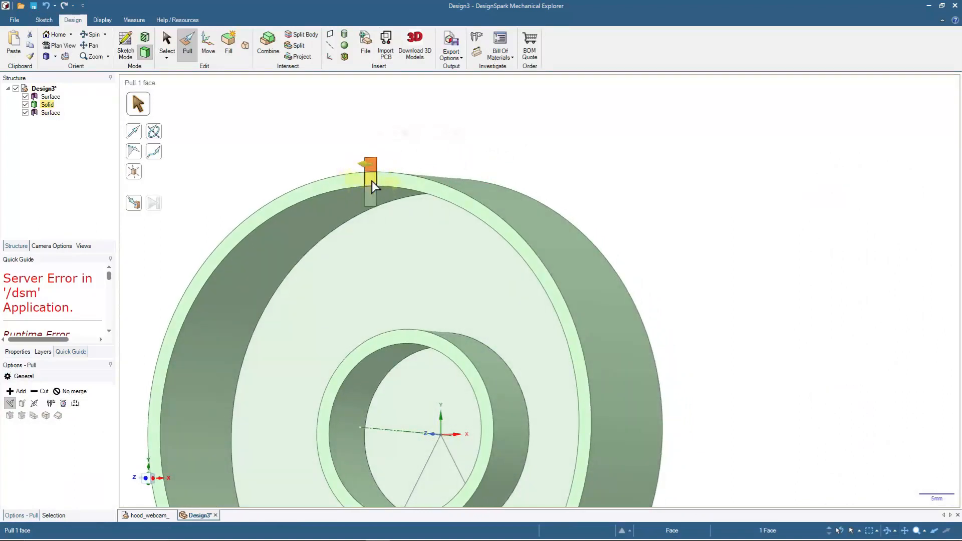
triple_click(372, 179)
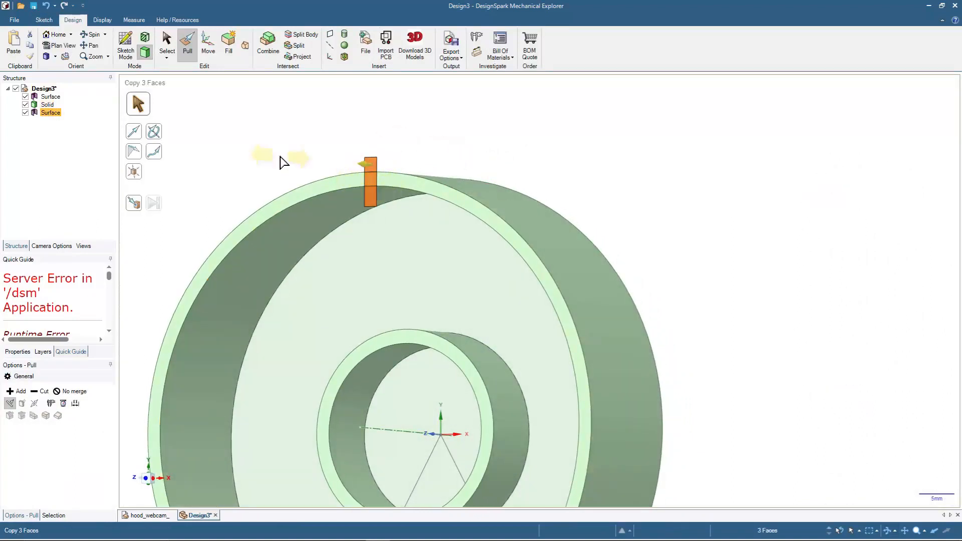
middle_drag(281, 161, 428, 163)
key(v)
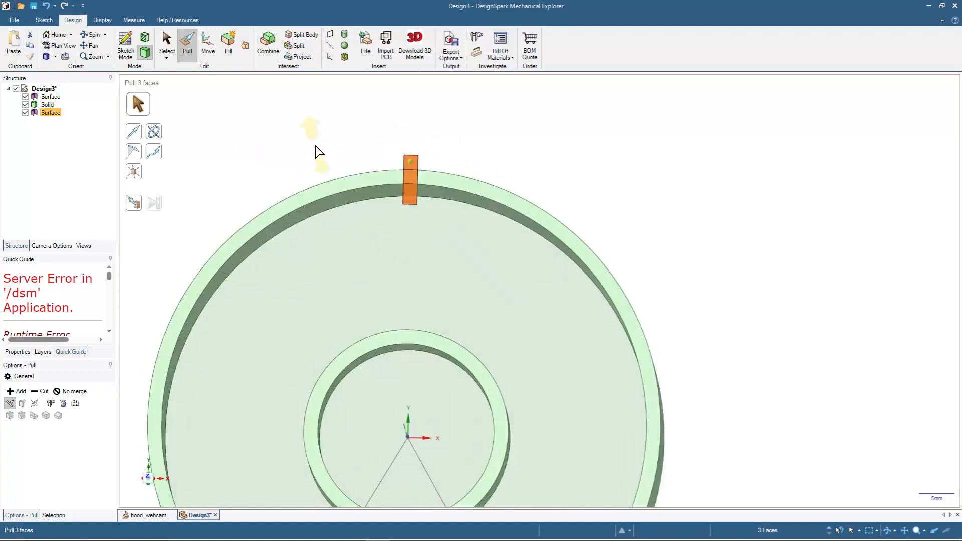
click(411, 180)
ctrl+click(411, 198)
middle_drag(554, 151, 488, 90)
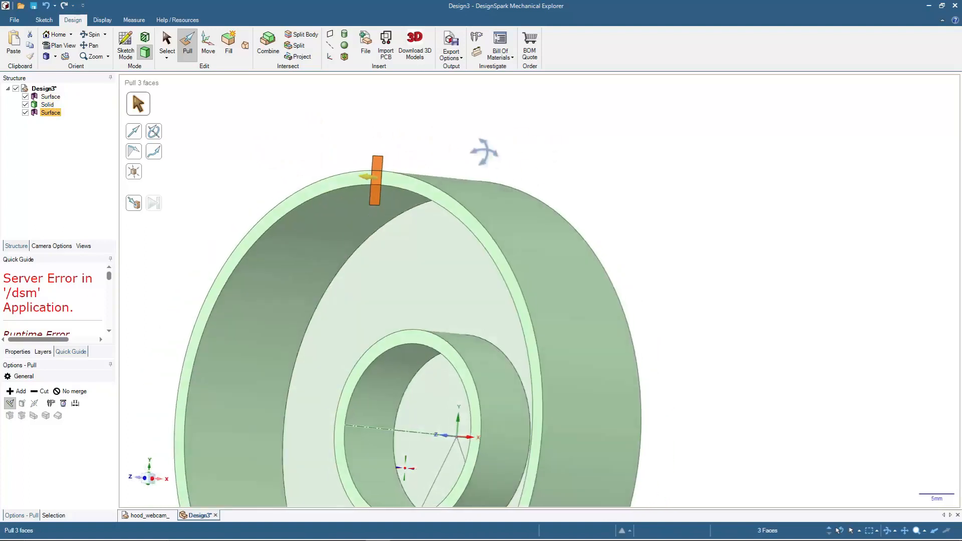
ctrl+click(332, 209)
drag(253, 170, 338, 187)
key(Escape)
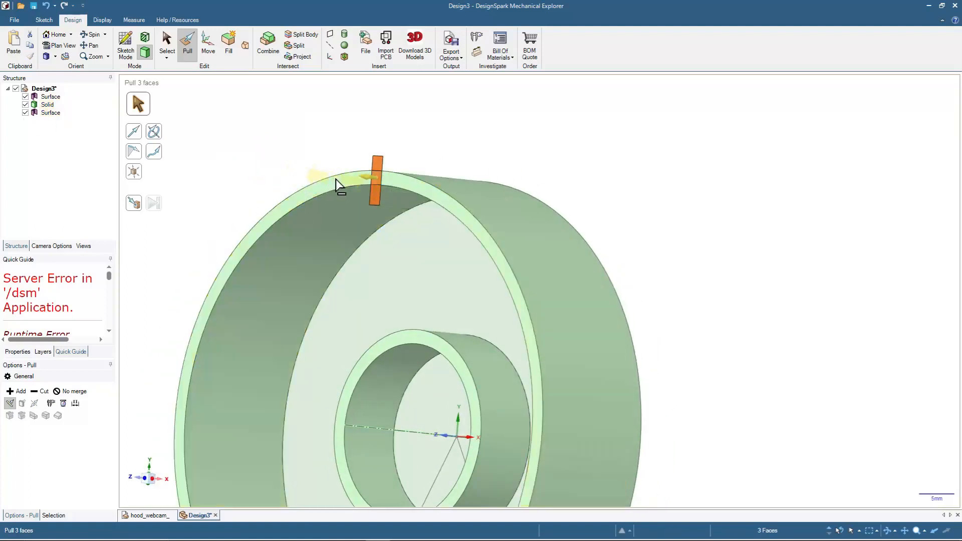
click(42, 392)
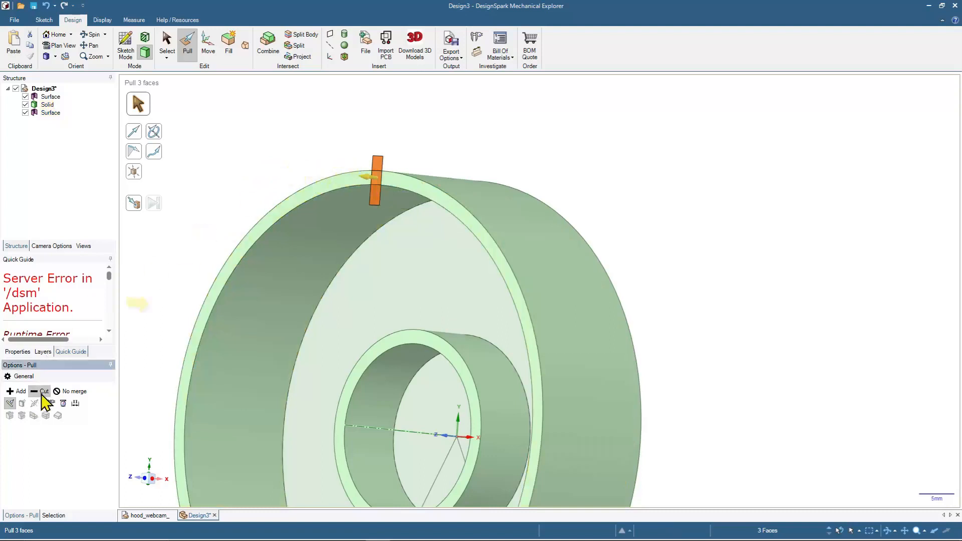
drag(326, 140, 372, 150)
text(10)
key(Return)
middle_drag(606, 150, 721, 125)
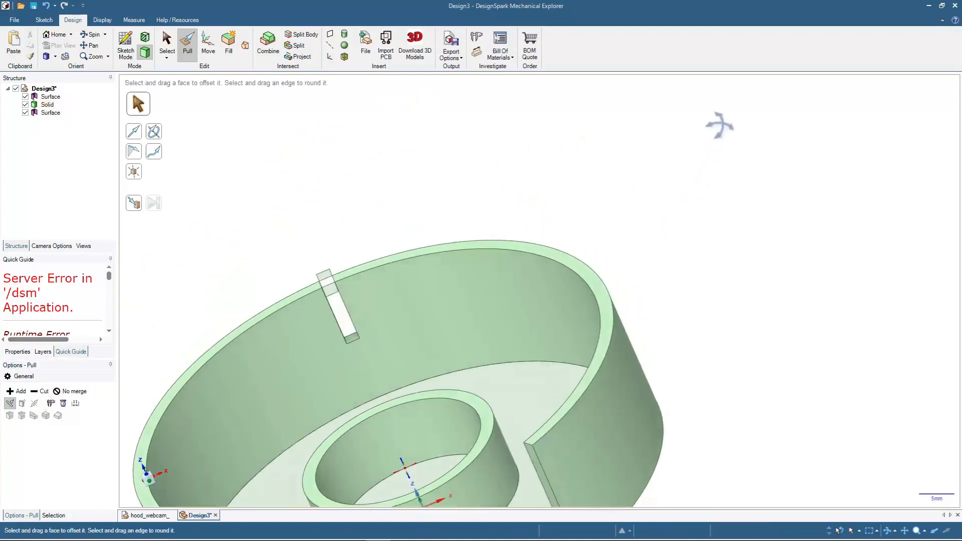
- Hide both surface bodies so only the solid is shown, and restore the home view
click(25, 113)
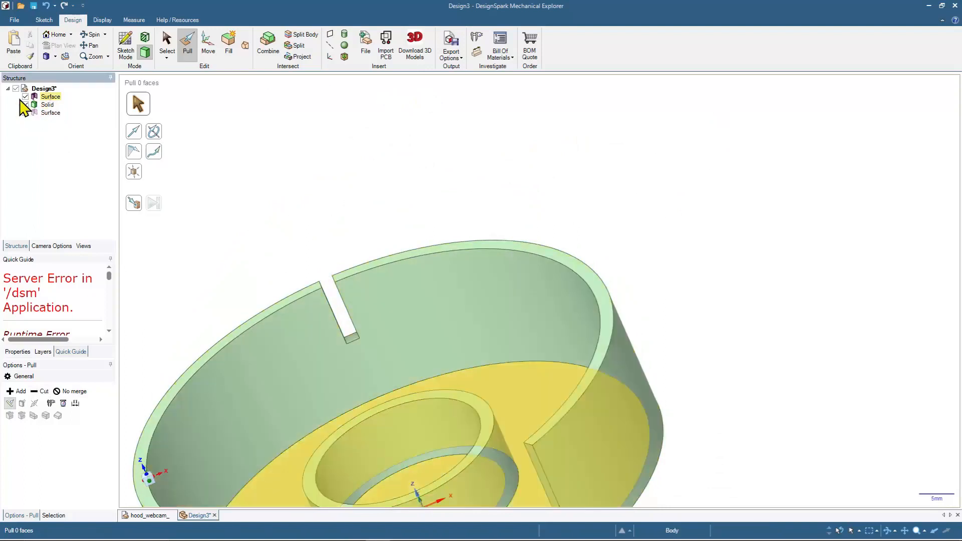
click(25, 97)
click(56, 36)
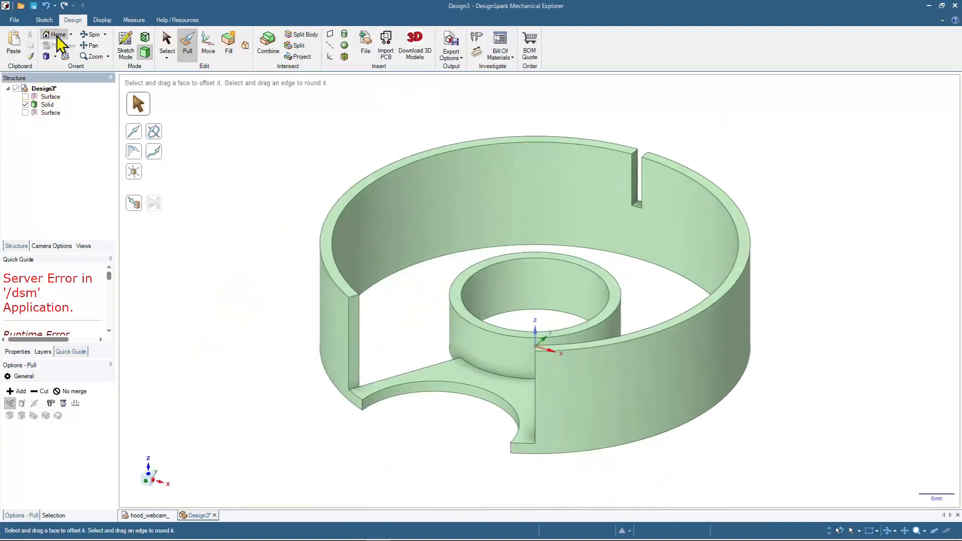
- Examine the slot and the outer wall of the hood from several angles
middle_drag(284, 208, 326, 191)
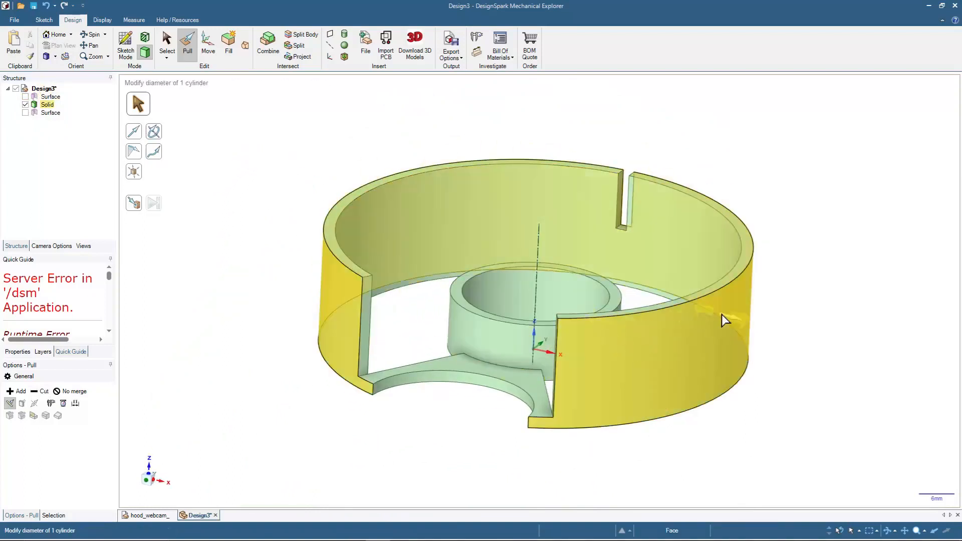
middle_drag(490, 256, 729, 172)
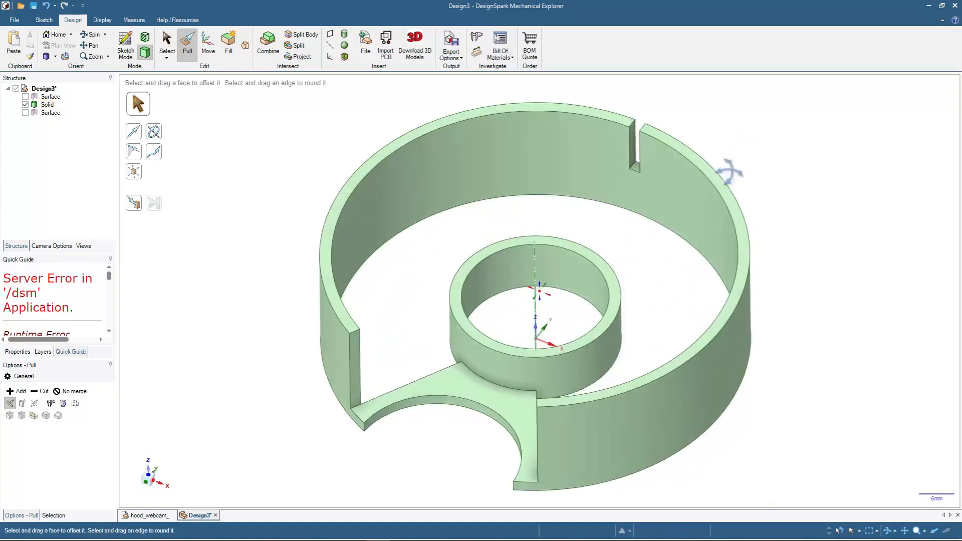
click(632, 128)
click(631, 155)
click(658, 244)
middle_drag(661, 271, 676, 180)
click(683, 161)
click(797, 166)
click(737, 171)
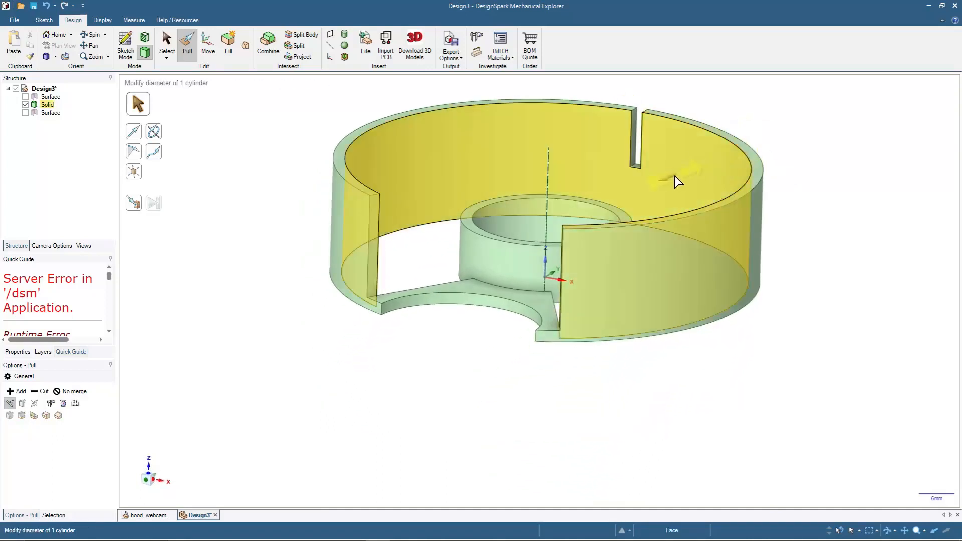
- Round the two outer corner edges of the wedge plate beside the circular cutout with a 2 mm radius
mouse_move(533, 292)
middle_down()
mouse_move(458, 415)
mouse_move(393, 393)
mouse_move(466, 344)
mouse_move(464, 369)
mouse_move(404, 380)
mouse_move(442, 348)
mouse_move(453, 347)
mouse_move(407, 392)
mouse_move(406, 356)
mouse_move(436, 326)
mouse_move(387, 440)
mouse_move(379, 344)
middle_up()
click(361, 351)
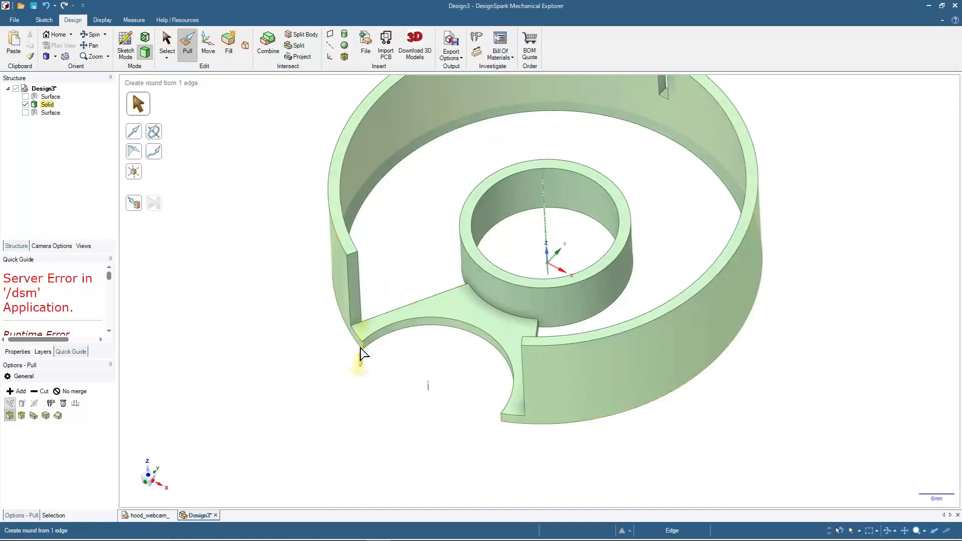
ctrl+click(503, 420)
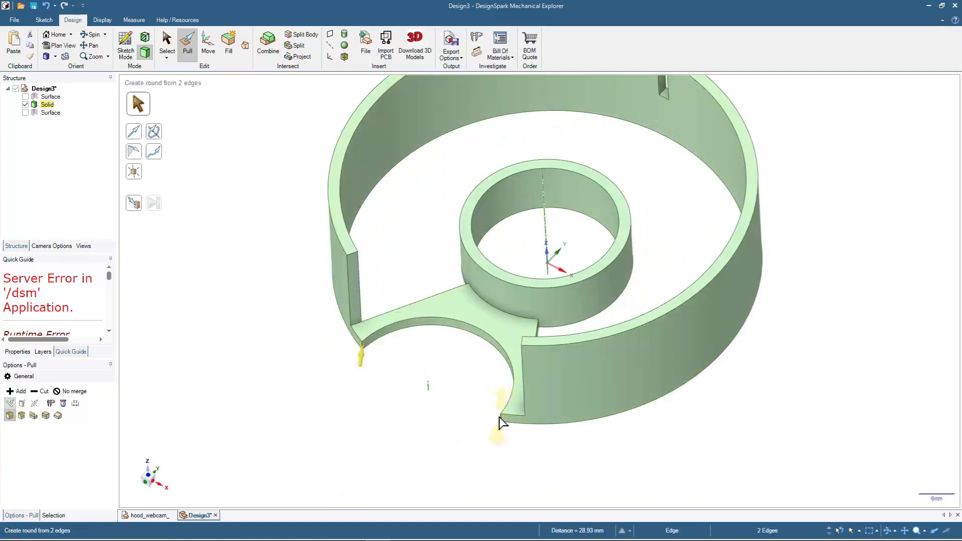
drag(318, 414, 353, 360)
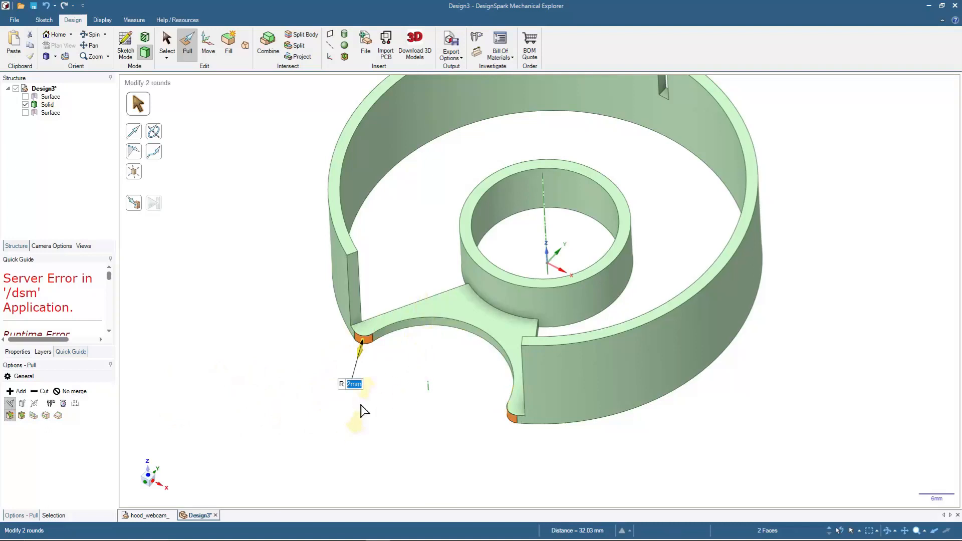
- Inspect the rounded edges on the finished hood_webcam_ design, and return to Design3
click(146, 515)
middle_drag(295, 393, 277, 424)
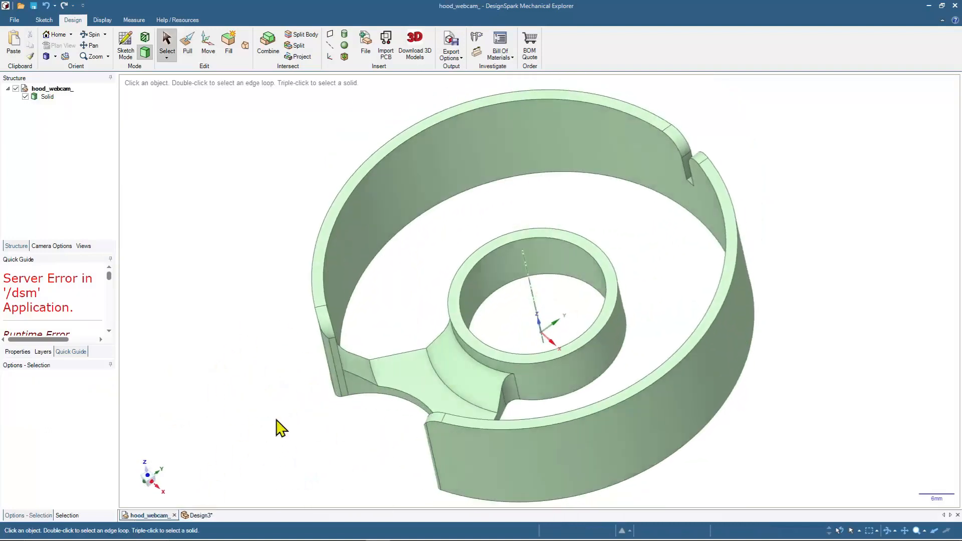
click(200, 516)
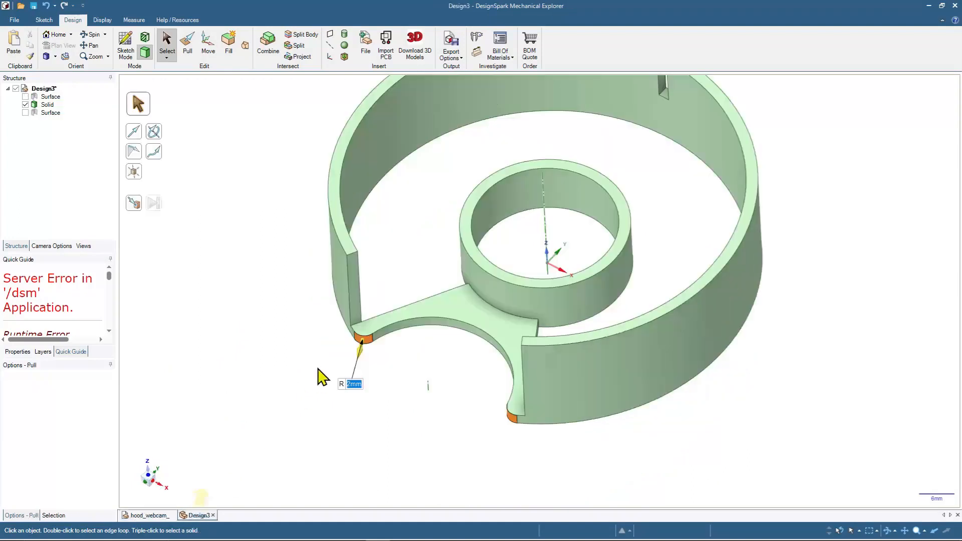
- Chamfer the curved edge where the wedge plate meets the inner ring's outer wall
scroll(311, 343, down, 5)
middle_drag(351, 322, 448, 311)
click(448, 312)
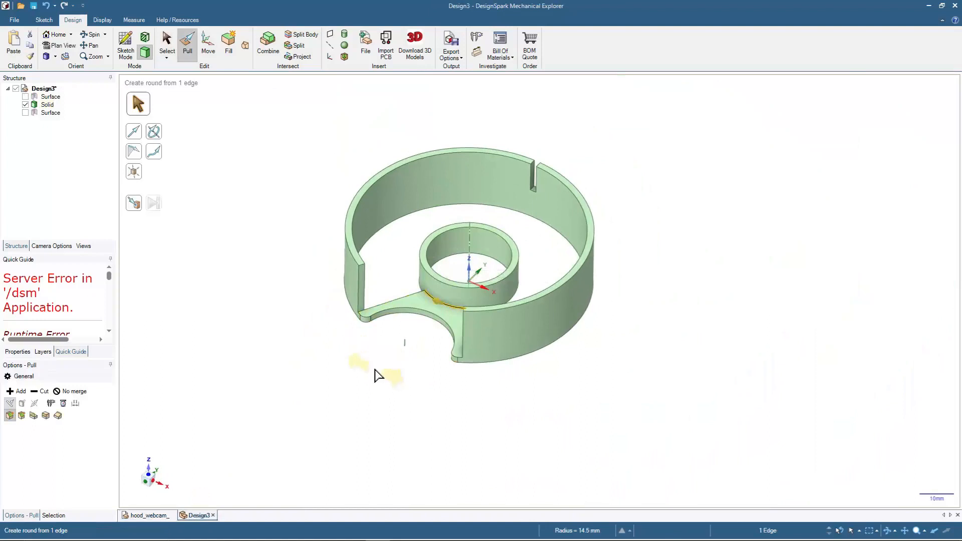
mouse_move(243, 258)
middle_down()
mouse_move(212, 246)
mouse_move(236, 263)
middle_up()
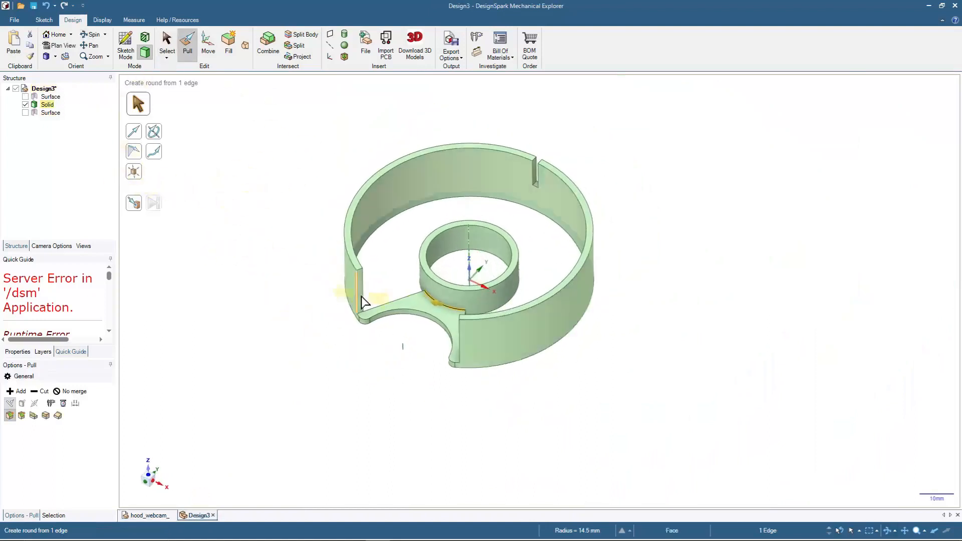
middle_drag(346, 352, 346, 354)
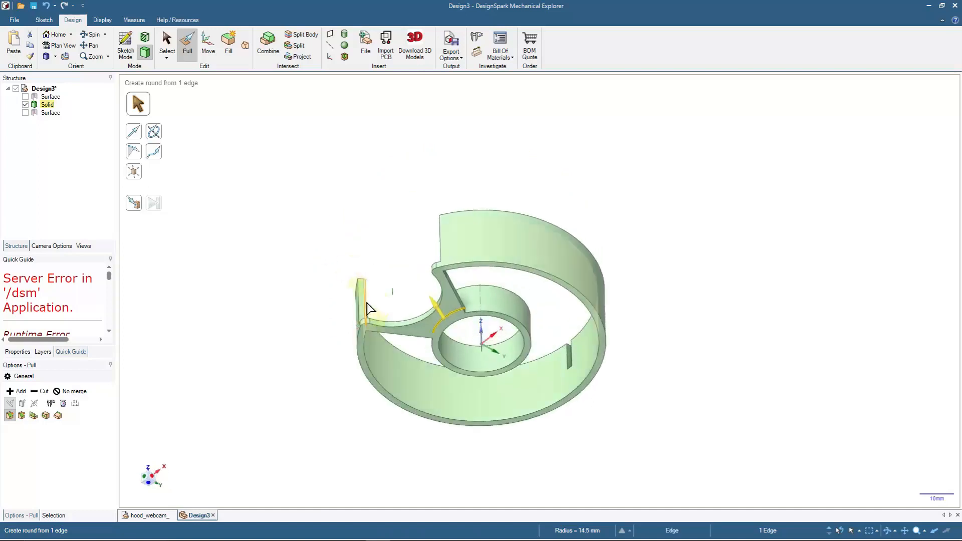
middle_drag(307, 291, 334, 410)
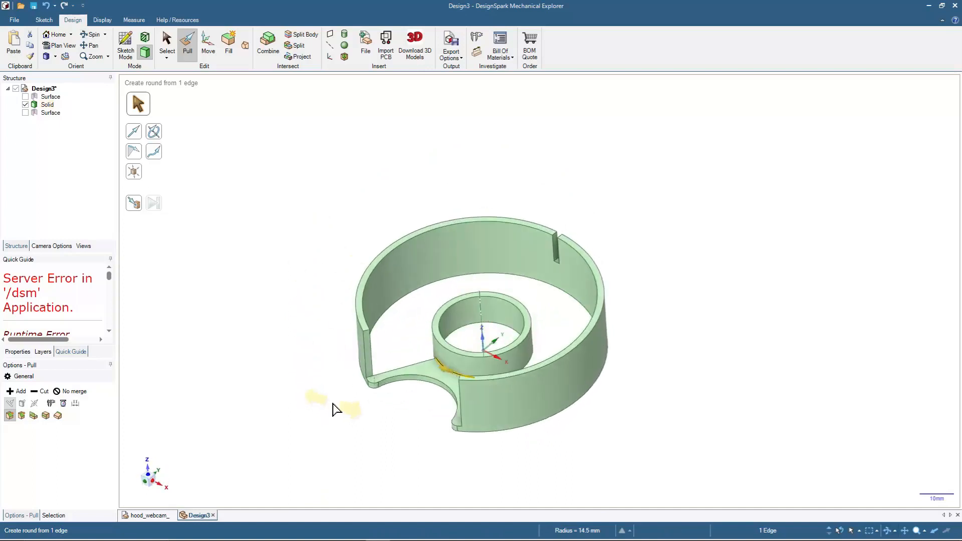
middle_drag(327, 368, 289, 310)
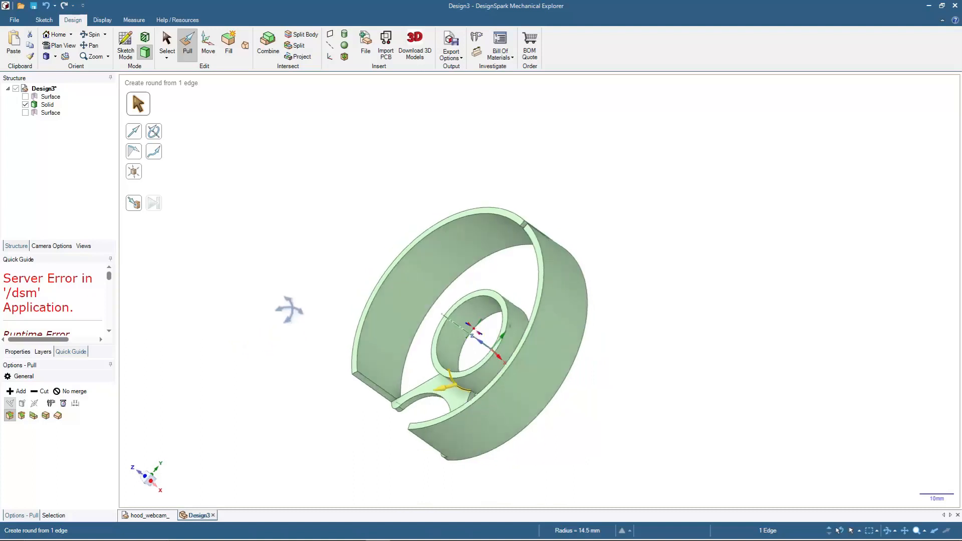
mouse_move(387, 359)
middle_down()
mouse_move(338, 365)
mouse_move(386, 353)
middle_up()
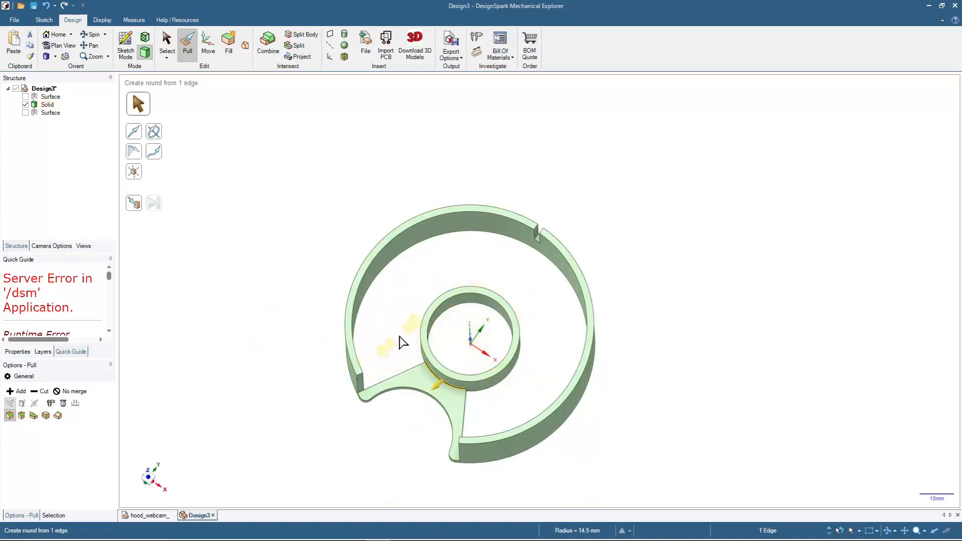
middle_drag(380, 360, 264, 348)
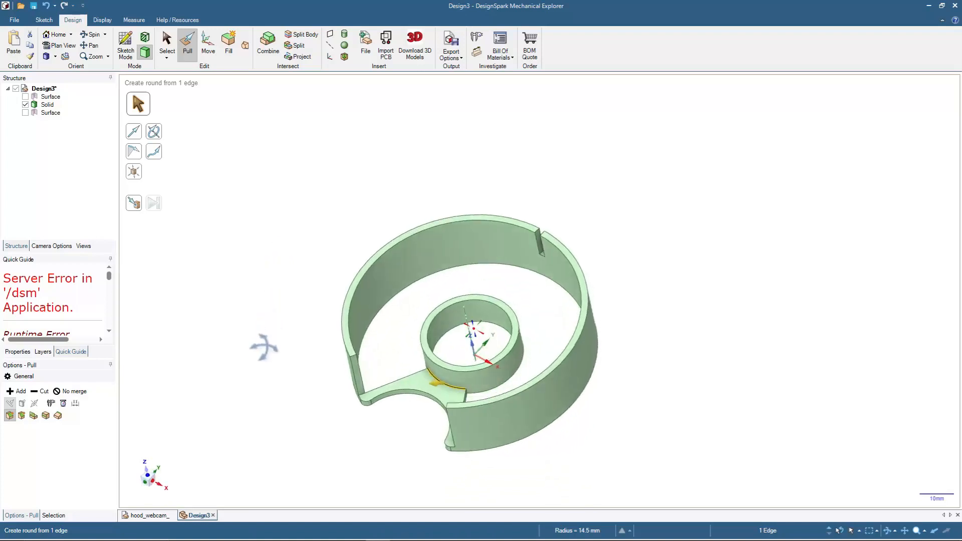
drag(296, 367, 325, 392)
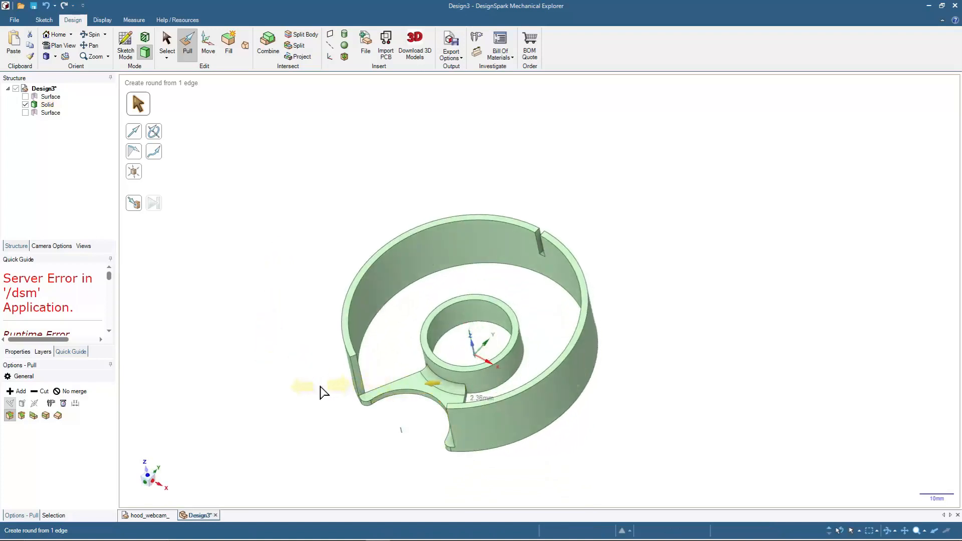
click(23, 416)
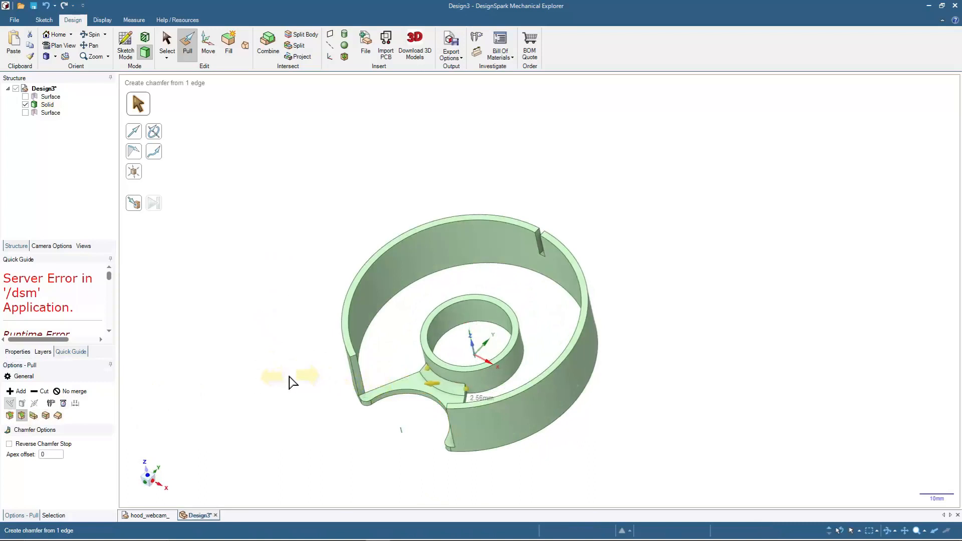
- Chamfer the first inner corner edge between the side of the wedge plate and the outer ring wall
middle_drag(280, 419, 249, 520)
scroll(373, 329, up, 8)
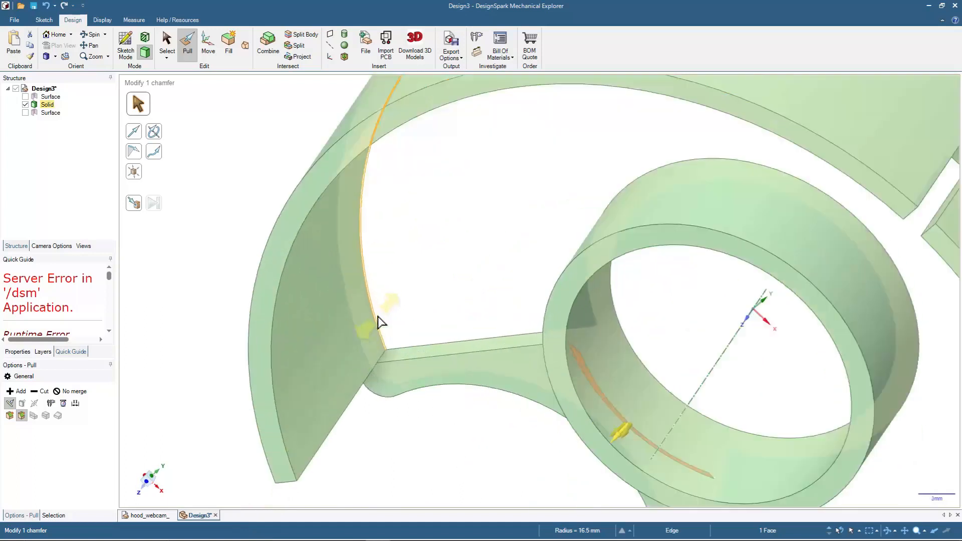
click(385, 365)
drag(385, 365, 406, 291)
scroll(406, 291, down, 8)
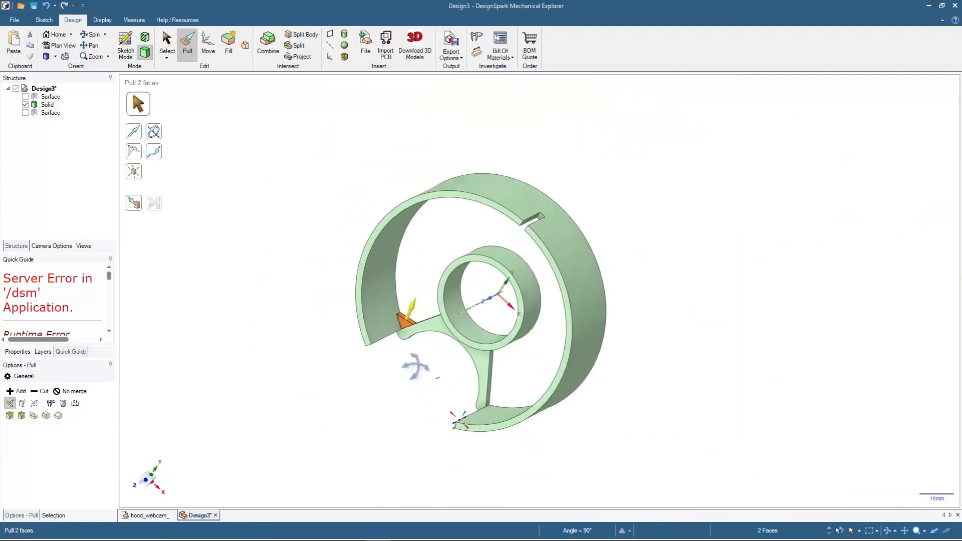
- Round the opposite inner corner between the wedge plate and the outer wall at 4 mm and convert it to a chamfer
scroll(467, 386, up, 10)
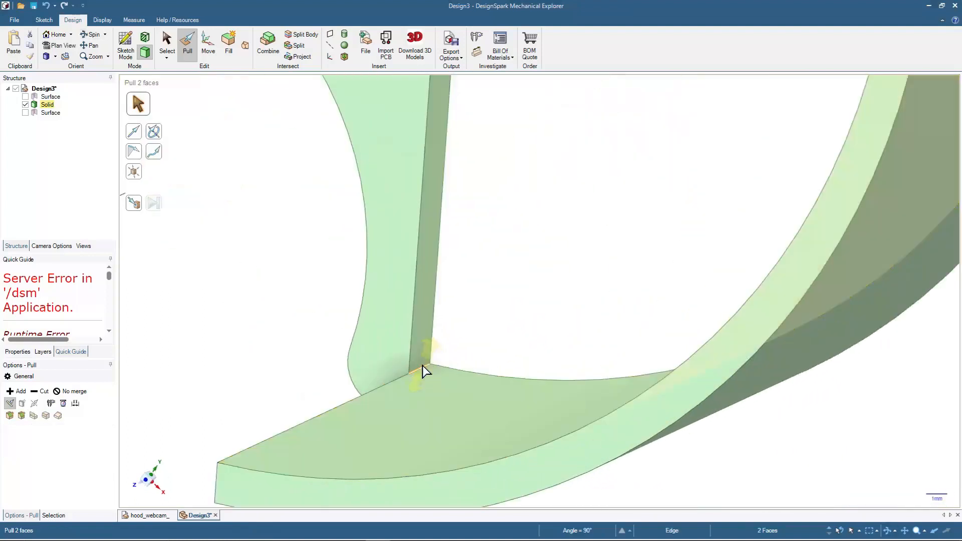
click(425, 371)
drag(423, 366, 514, 282)
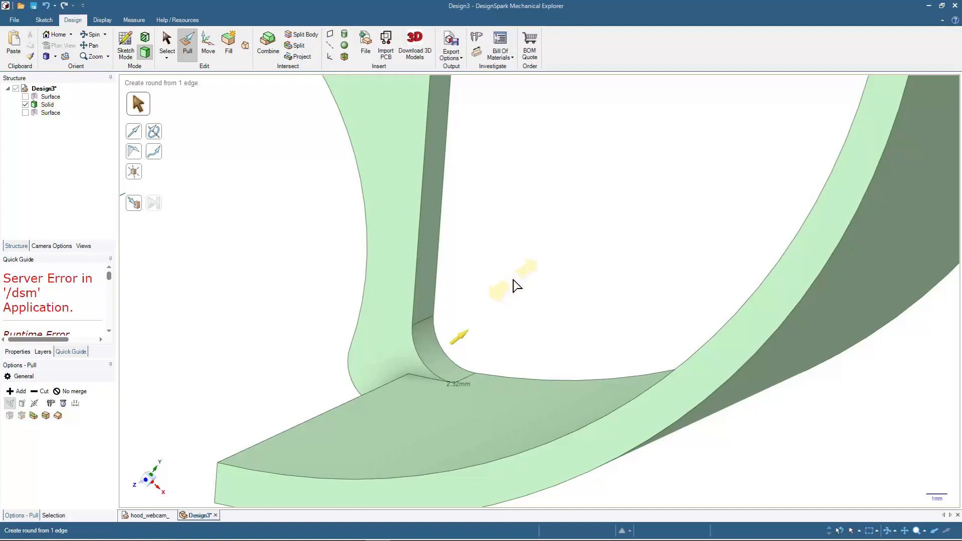
text(4)
key(Return)
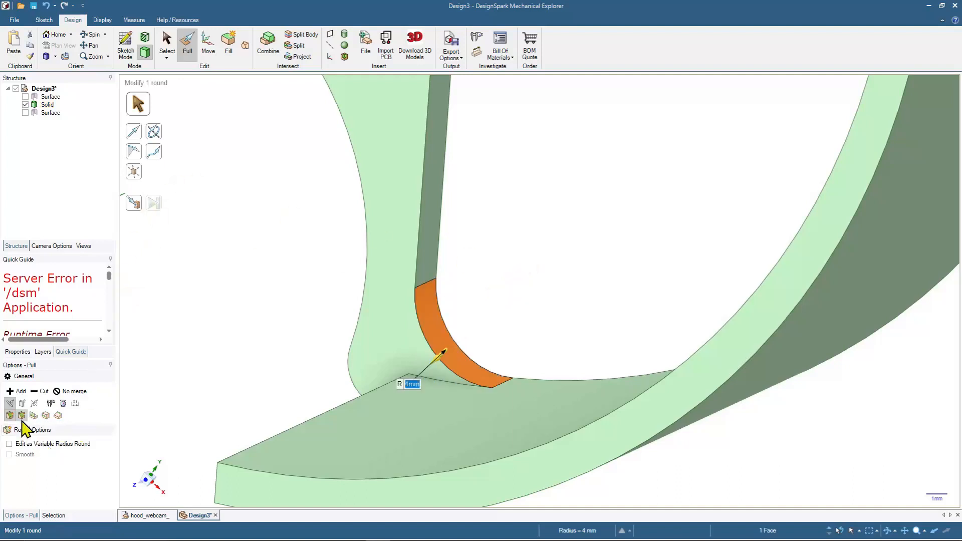
click(285, 327)
- Chamfer the corner where one side of the wedge plate meets the inner ring and convert it to a 1 mm round
scroll(281, 325, down, 10)
middle_drag(479, 327, 382, 279)
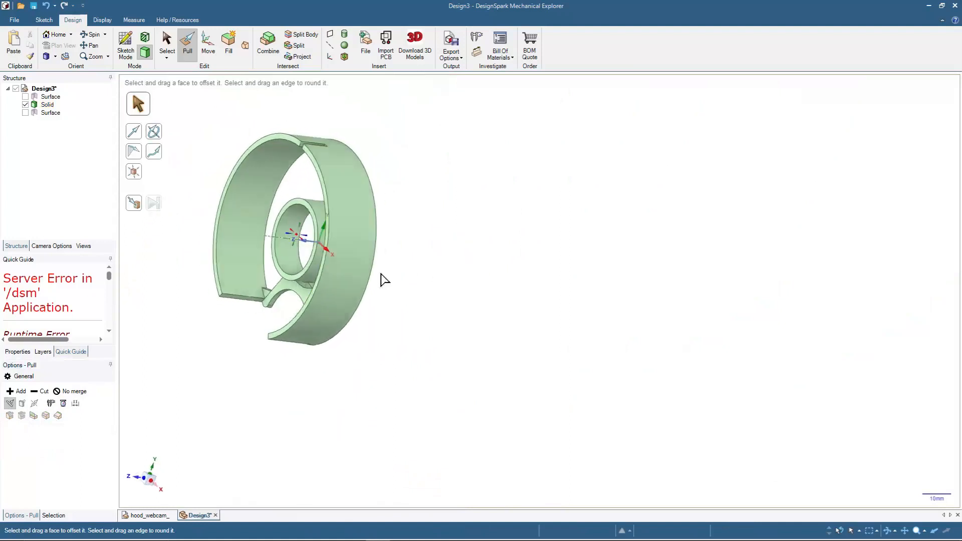
scroll(315, 289, up, 5)
scroll(316, 285, up, 6)
click(321, 275)
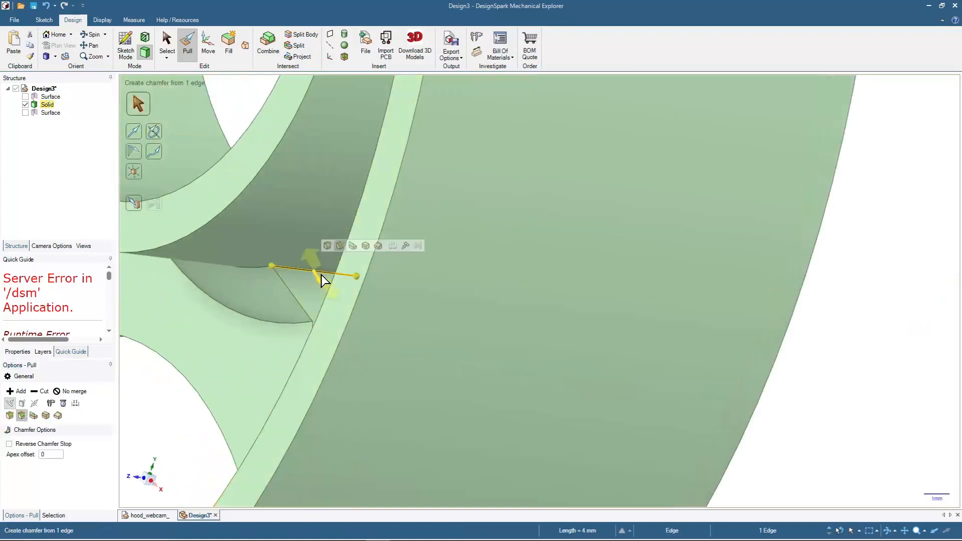
click(350, 309)
scroll(350, 309, down, 10)
middle_drag(396, 318, 566, 312)
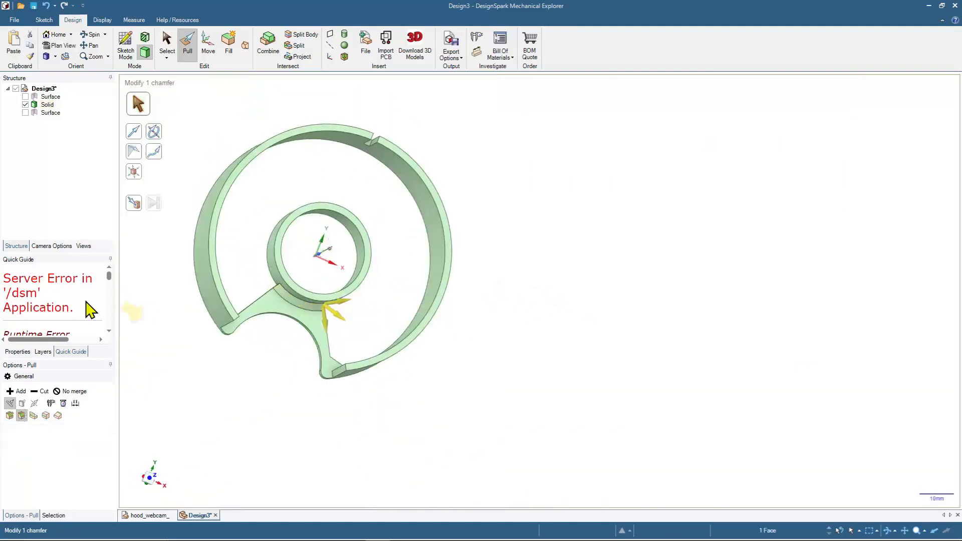
click(9, 419)
- Round the corner where the other side of the wedge plate meets the inner ring with a 1 mm radius
middle_drag(172, 348, 270, 347)
scroll(283, 262, up, 6)
scroll(283, 266, up, 3)
click(207, 460)
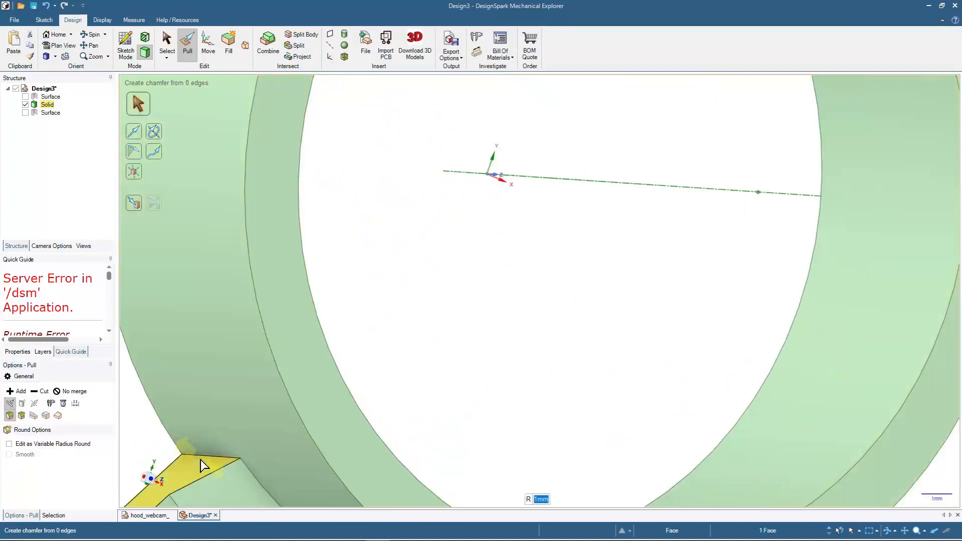
drag(207, 460, 138, 446)
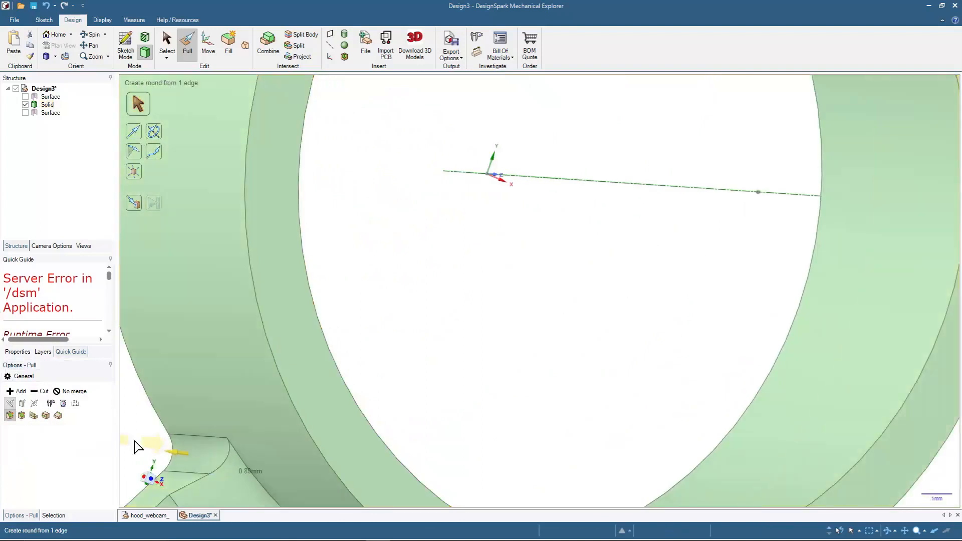
text(1)
key(Return)
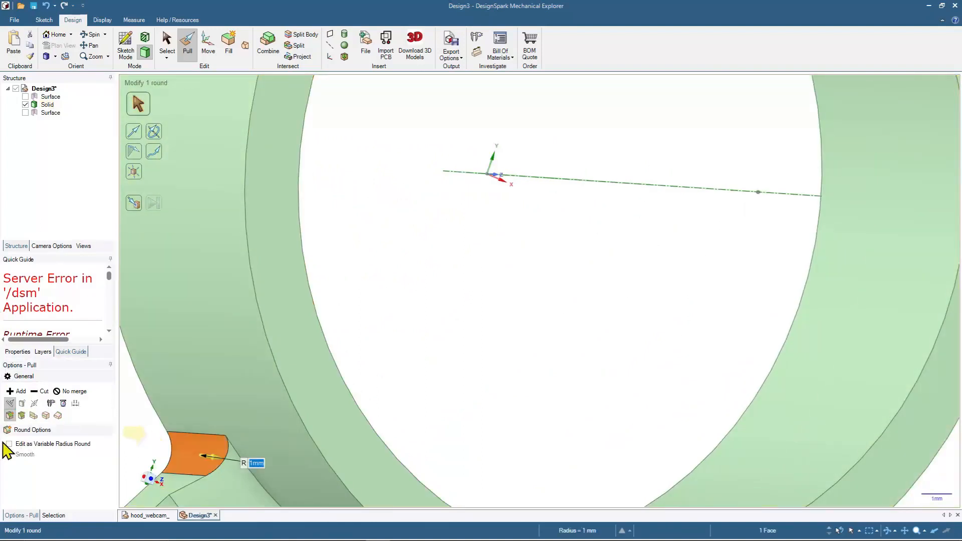
scroll(386, 343, down, 5)
click(314, 293)
- Round the four upper edges at the outer wall's two open ends and both sides of the slot with a 2 mm radius
middle_drag(683, 353, 661, 266)
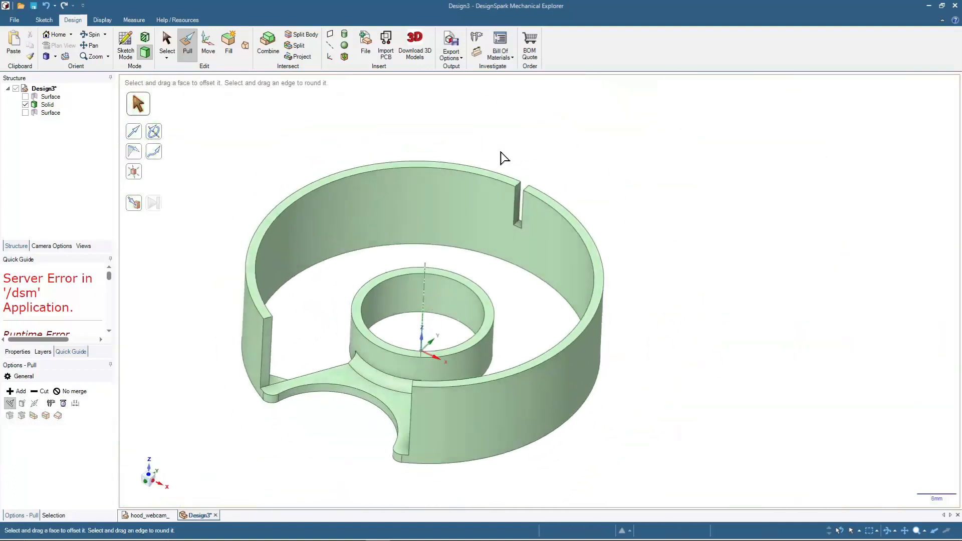
click(267, 319)
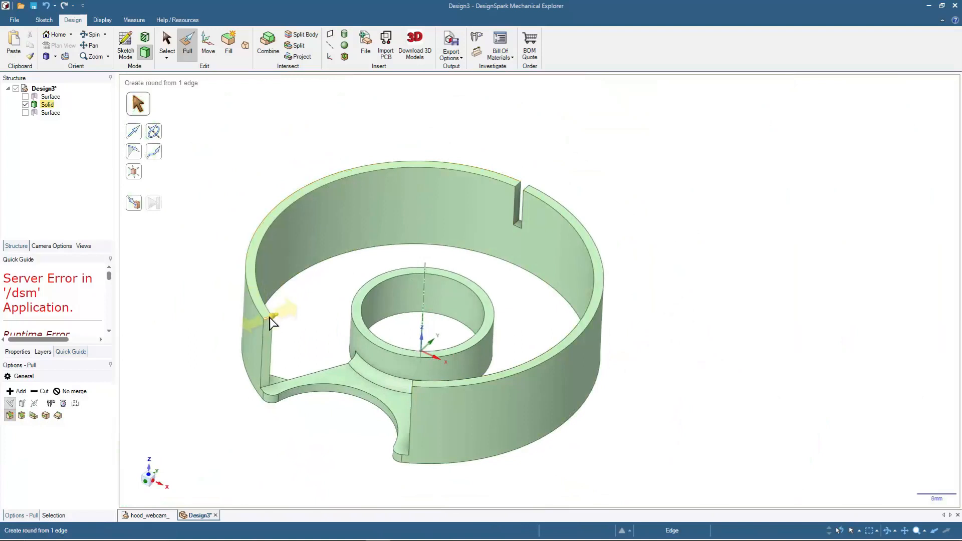
scroll(419, 384, up, 5)
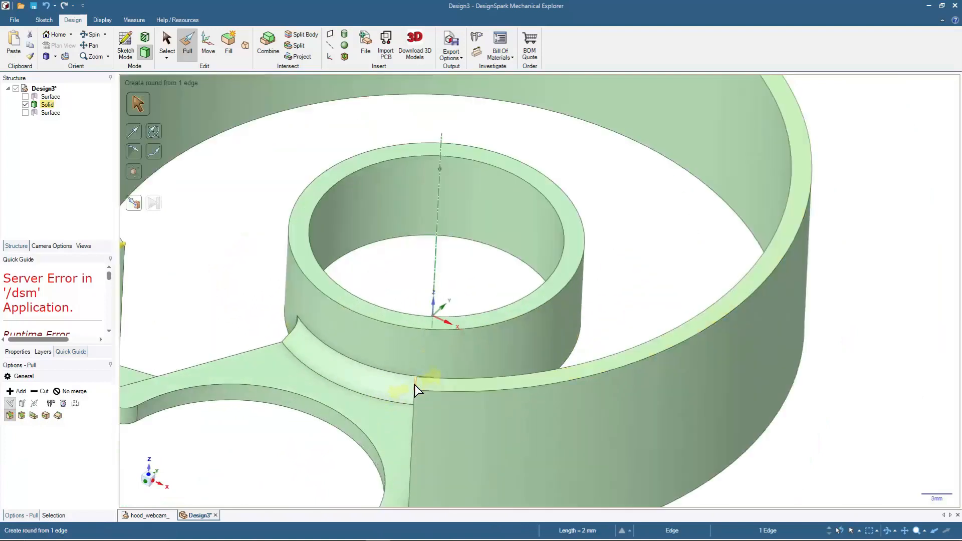
ctrl+click(418, 389)
scroll(311, 351, down, 5)
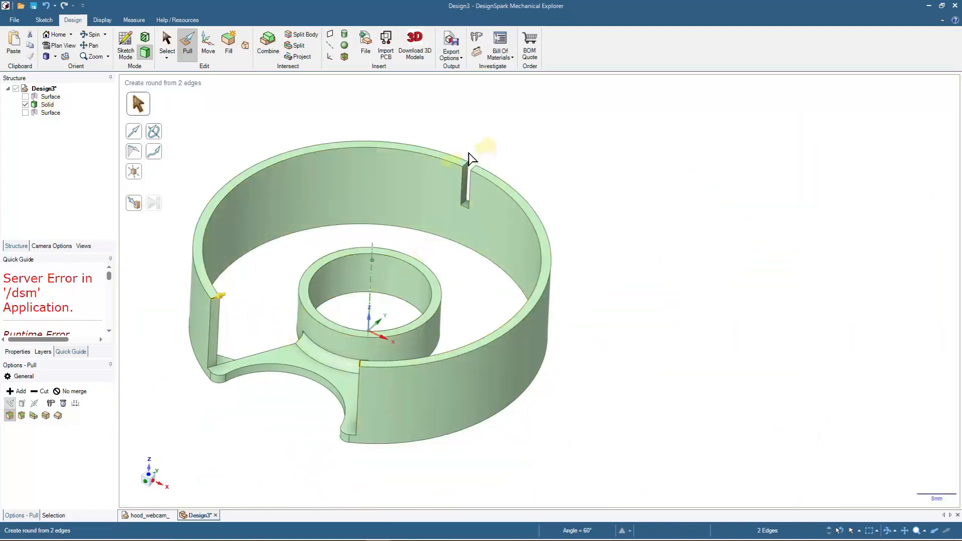
scroll(472, 158, up, 10)
ctrl+click(463, 206)
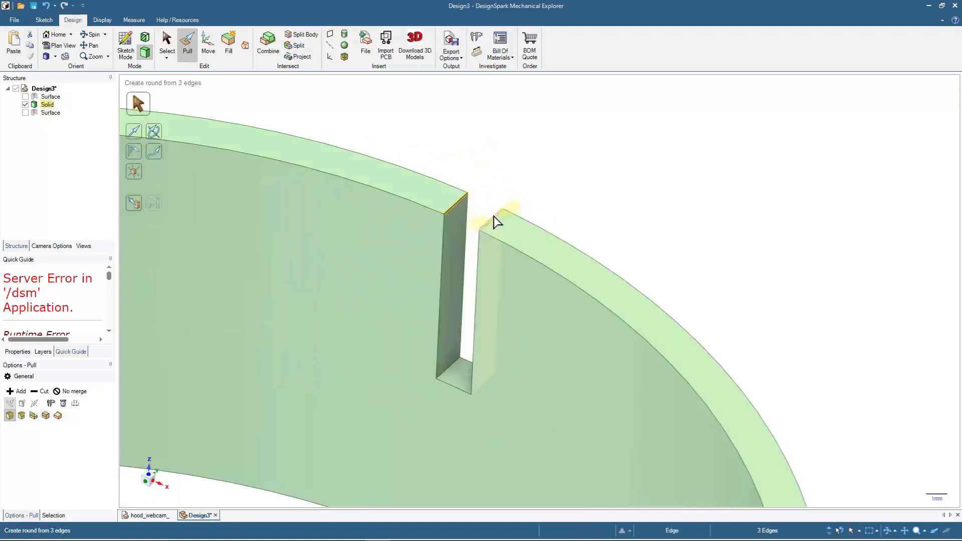
drag(626, 170, 566, 228)
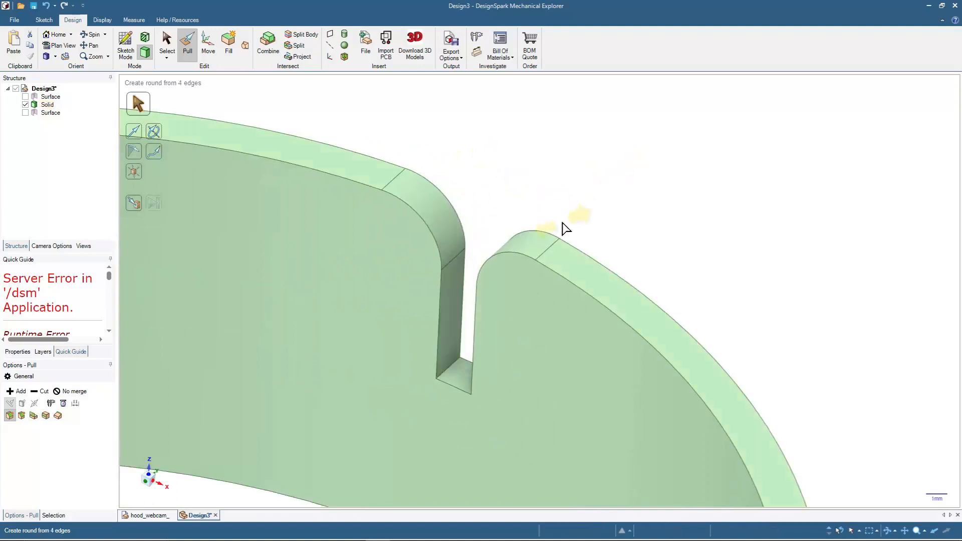
text(2)
key(Return)
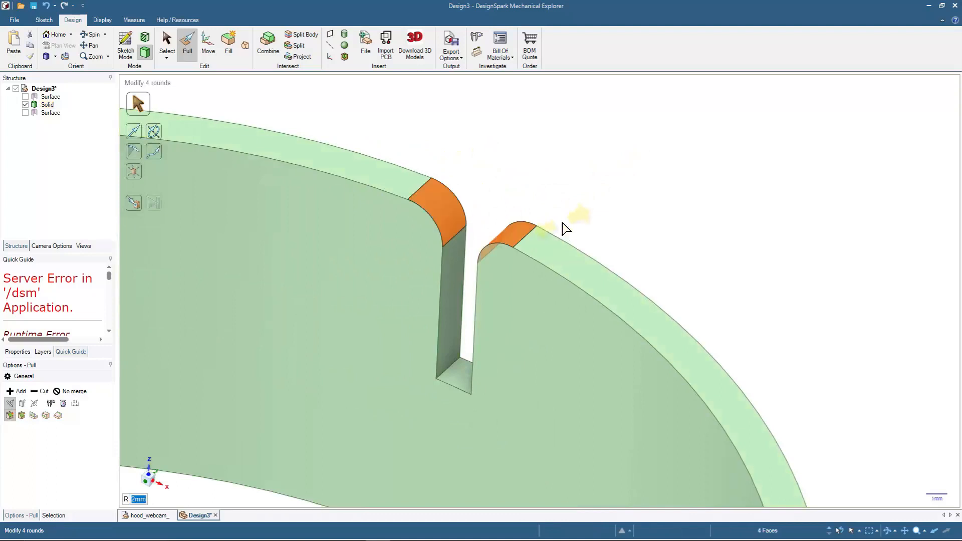
key(Escape)
- Restore the home view, compare the part with the hood_webcam_ design, and return to Design3
key(z)
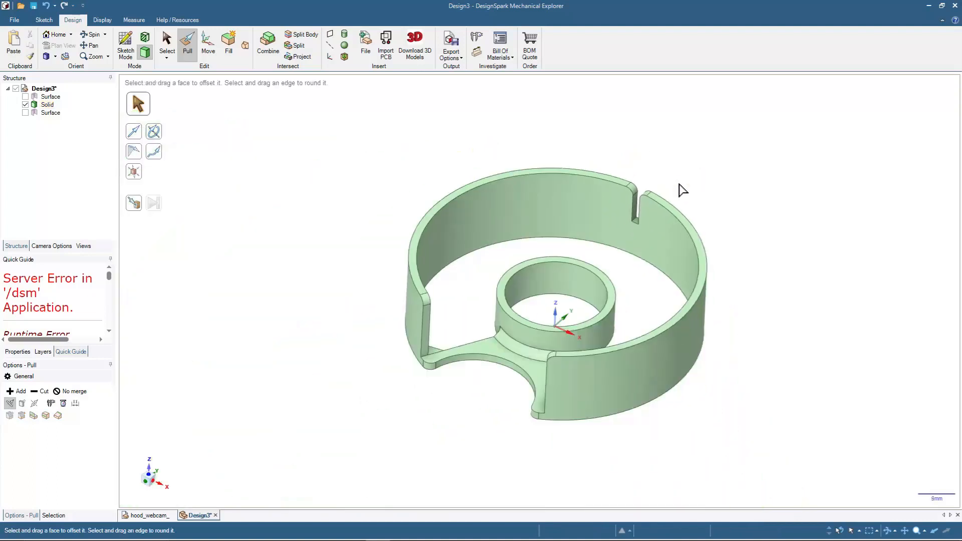
click(57, 36)
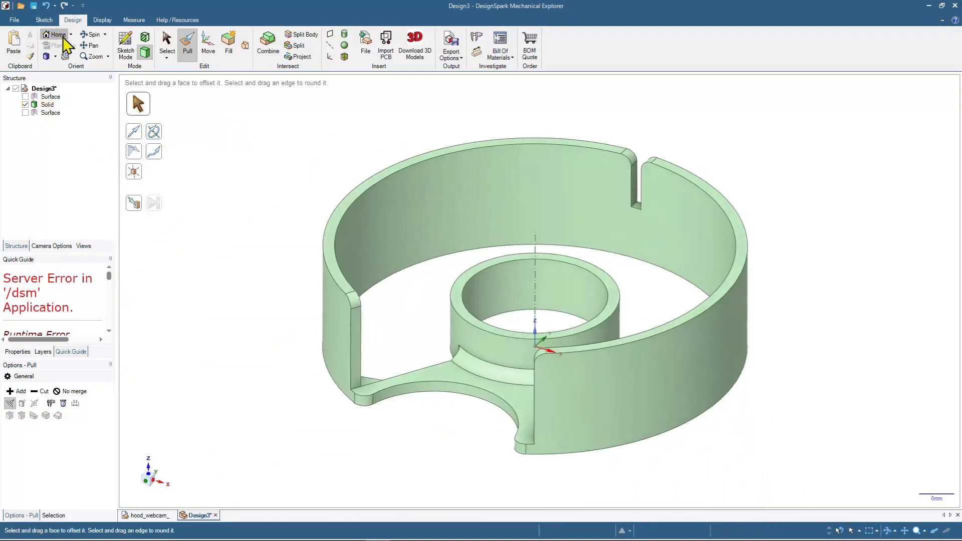
click(149, 515)
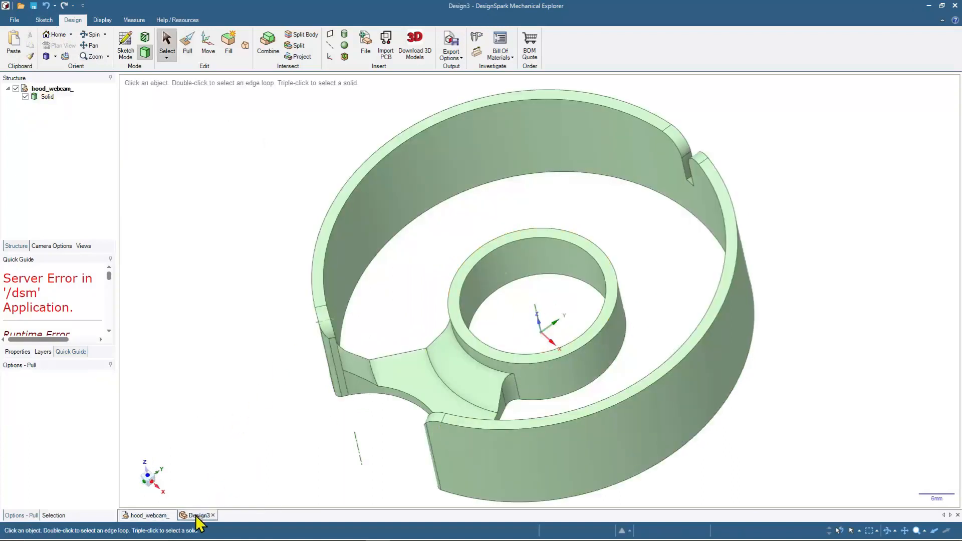
click(196, 516)
- Examine the hood's rounds, slot and underside from several angles
key(p)
middle_drag(228, 407, 188, 186)
middle_drag(542, 316, 687, 166)
click(546, 313)
click(686, 167)
click(690, 158)
click(744, 185)
click(525, 348)
click(596, 291)
mouse_move(597, 291)
middle_down()
mouse_move(608, 273)
mouse_move(599, 283)
middle_up()
click(599, 284)
middle_drag(653, 332, 705, 318)
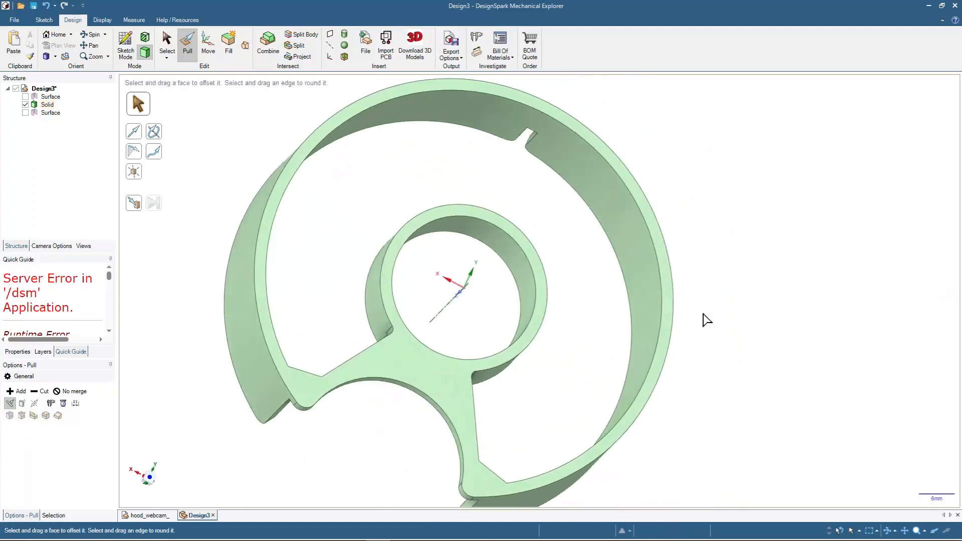
click(513, 492)
click(404, 311)
click(533, 279)
click(423, 351)
click(434, 275)
middle_drag(339, 455, 269, 356)
click(332, 331)
click(388, 430)
middle_drag(340, 453, 288, 466)
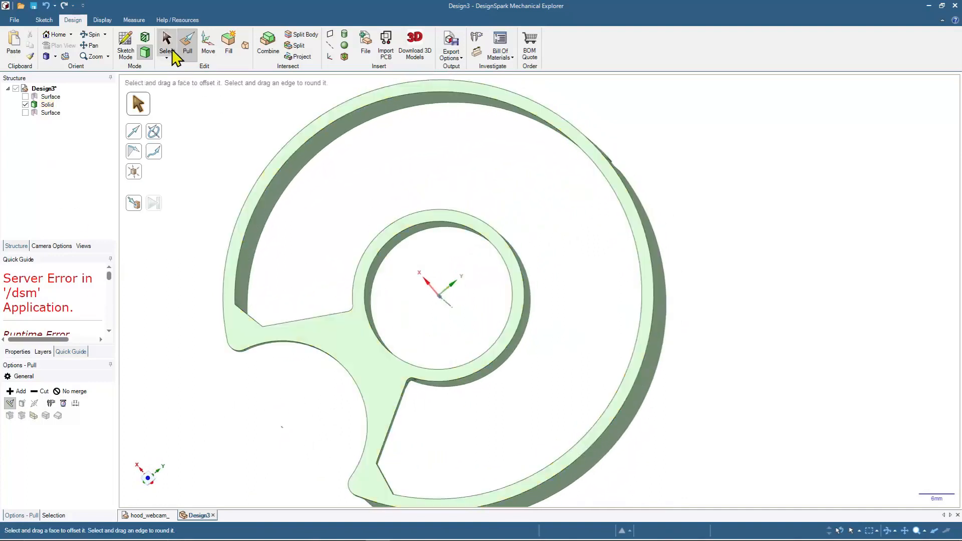
- Select the hood's flat underside face, view it in plan, and restore the home view
key(s)
click(358, 347)
key(v)
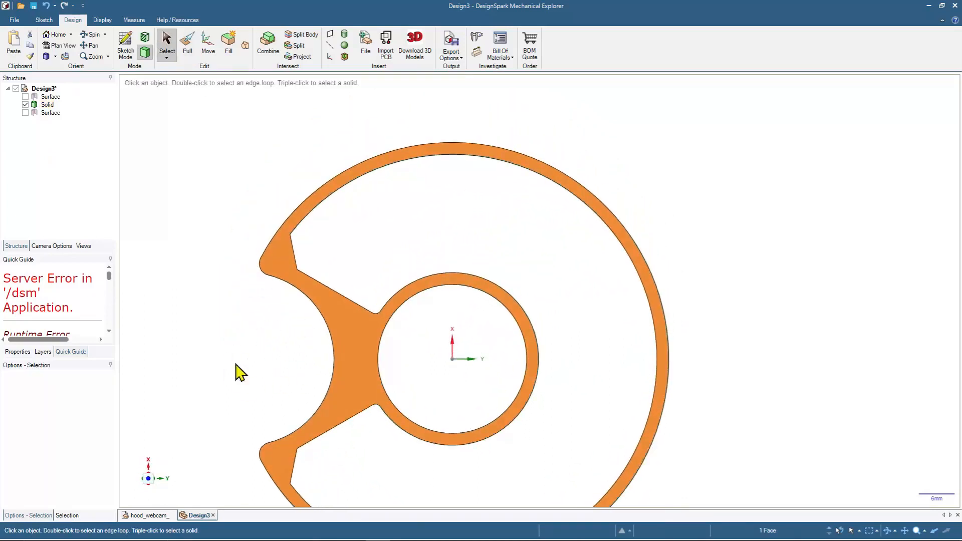
click(52, 34)
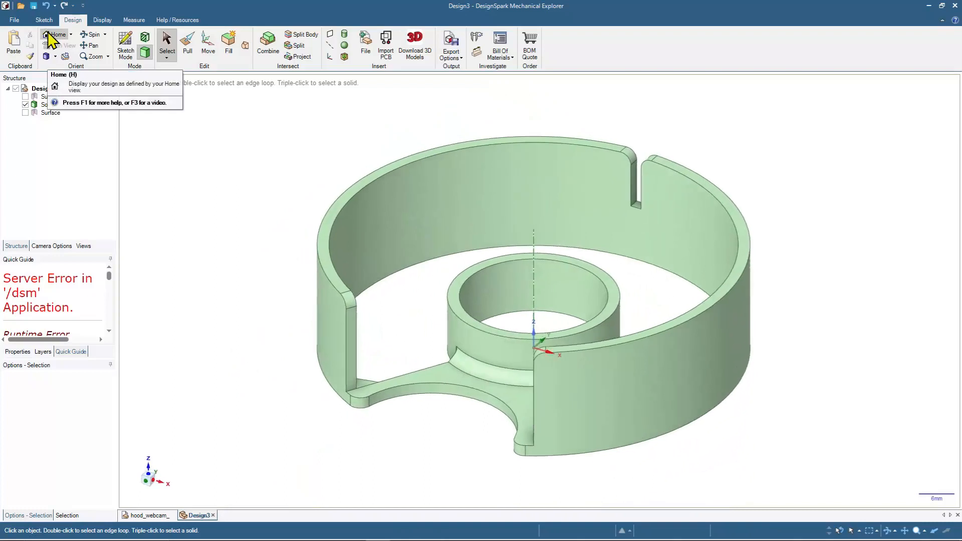
- Inspect the hood from above and the side with its underside face highlighted
middle_drag(289, 371, 339, 273)
click(457, 308)
middle_drag(261, 219, 221, 378)
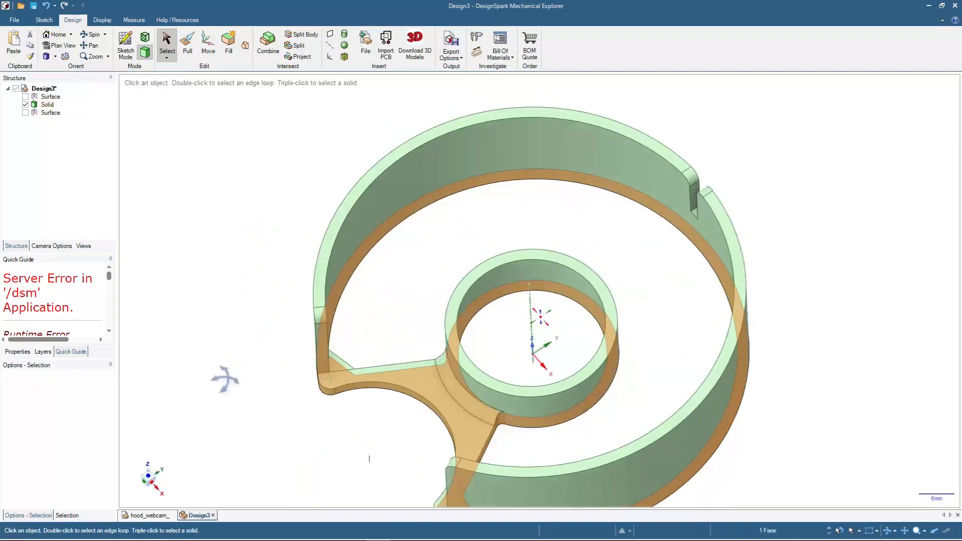
middle_drag(249, 289, 266, 207)
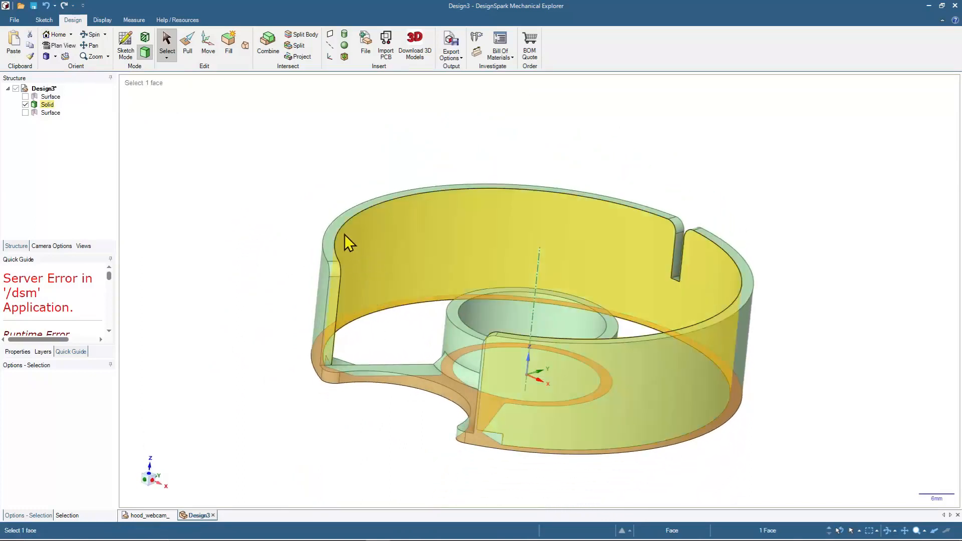
middle_drag(269, 290, 261, 320)
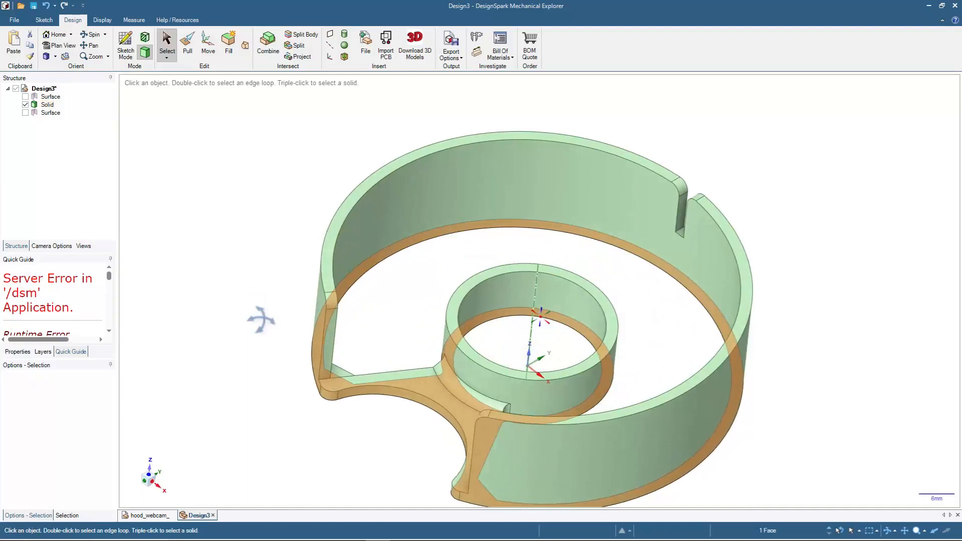